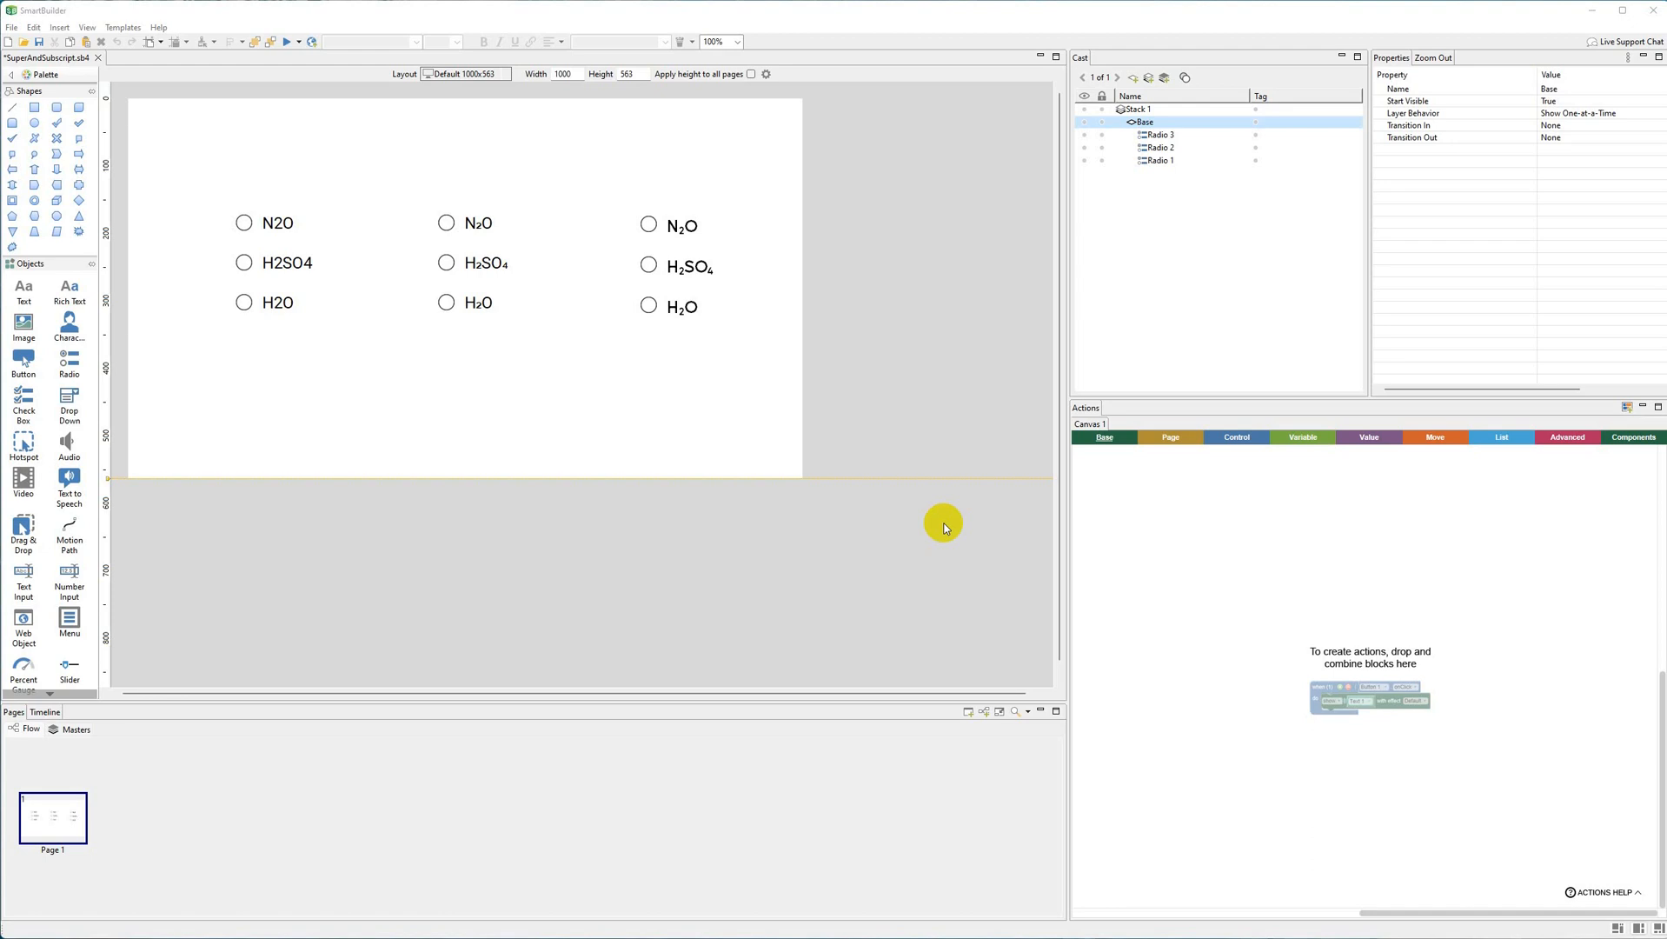
Switch to the browser and copy the Unicode subscript character for Two from the Numbers table
key(alt+Tab)
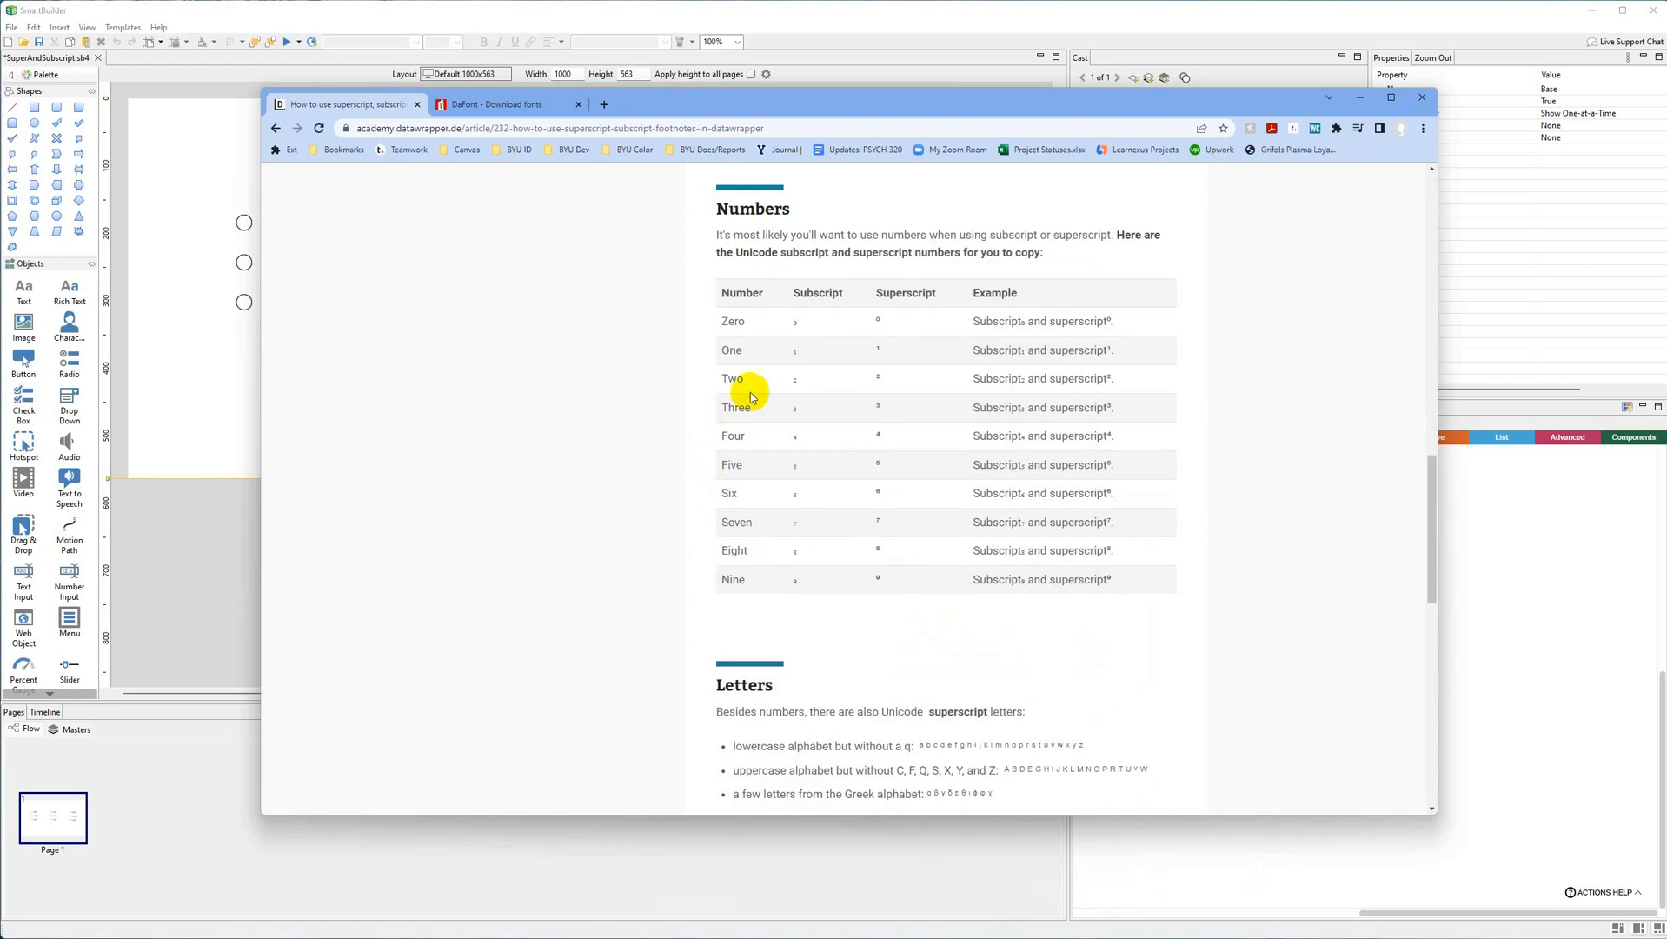
double_click(795, 382)
key(ctrl+c)
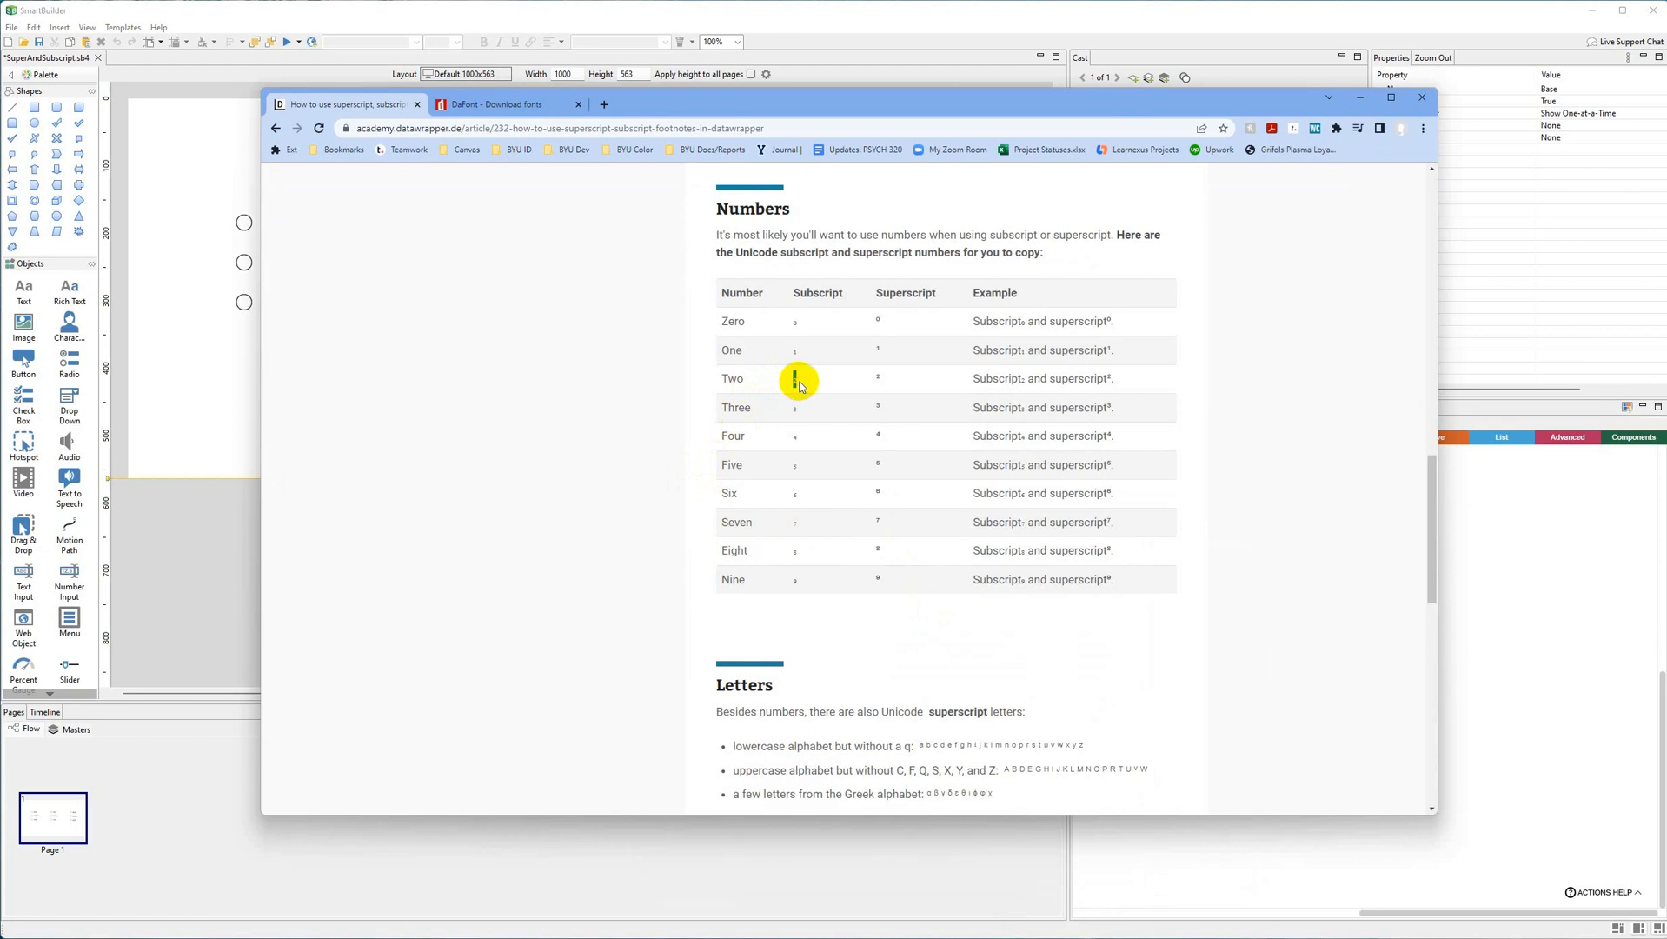
Back in SmartBuilder, replace the 2 in the first radio group's N2O option with the copied subscript 2
click(232, 397)
click(279, 220)
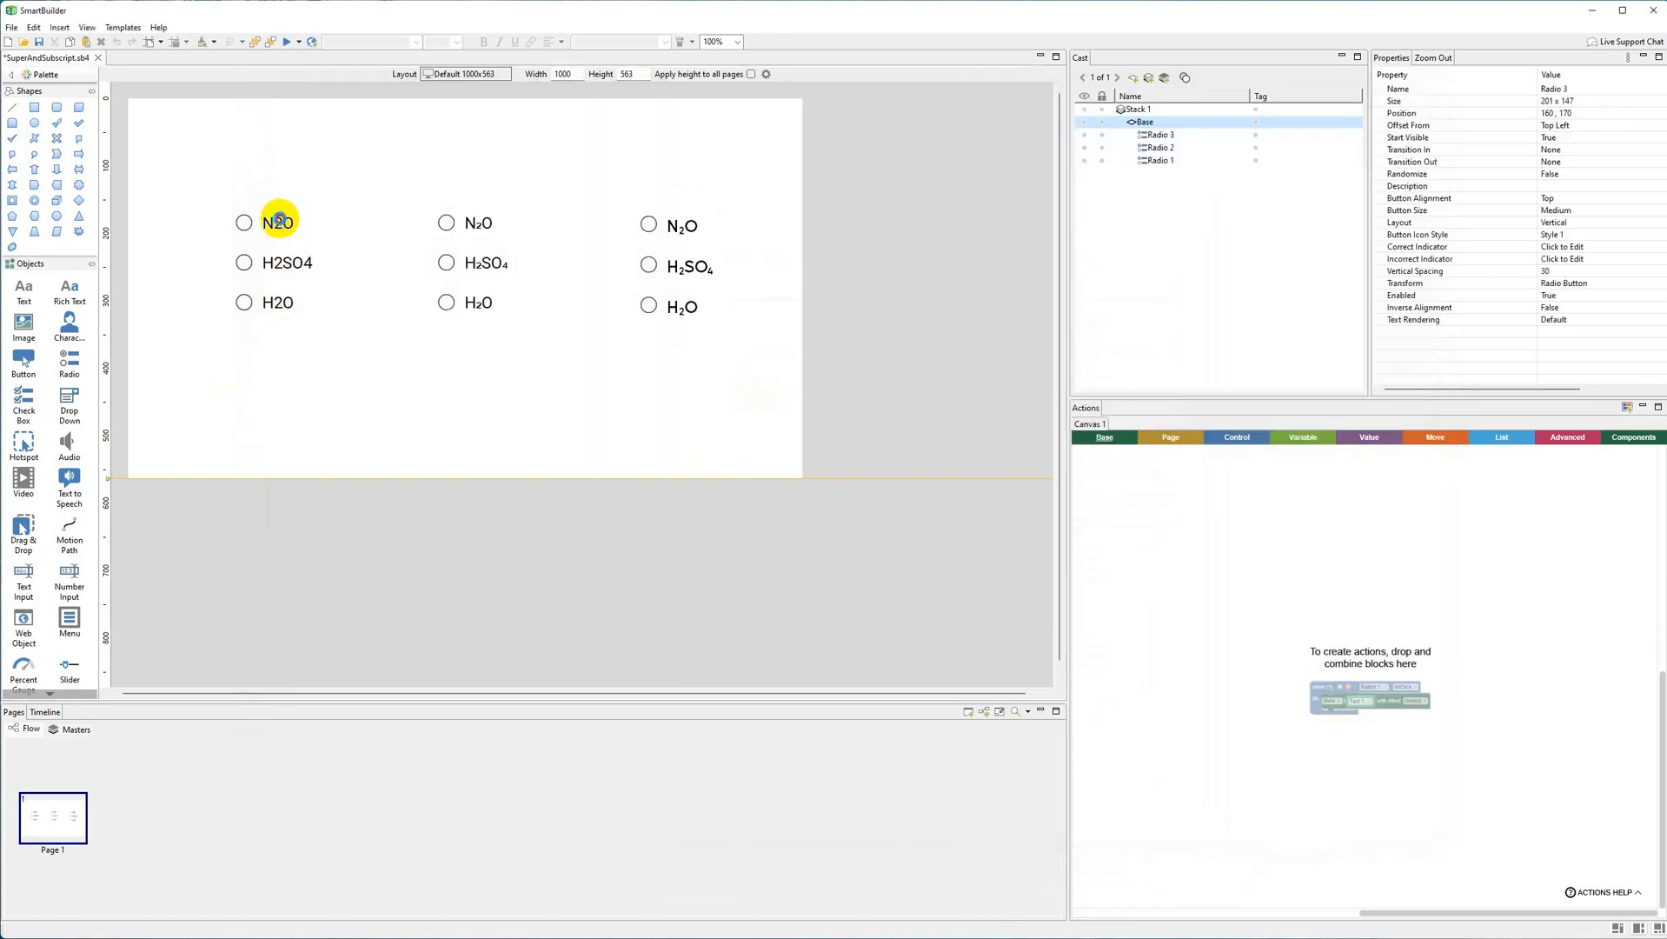
double_click(279, 220)
drag(275, 223, 282, 224)
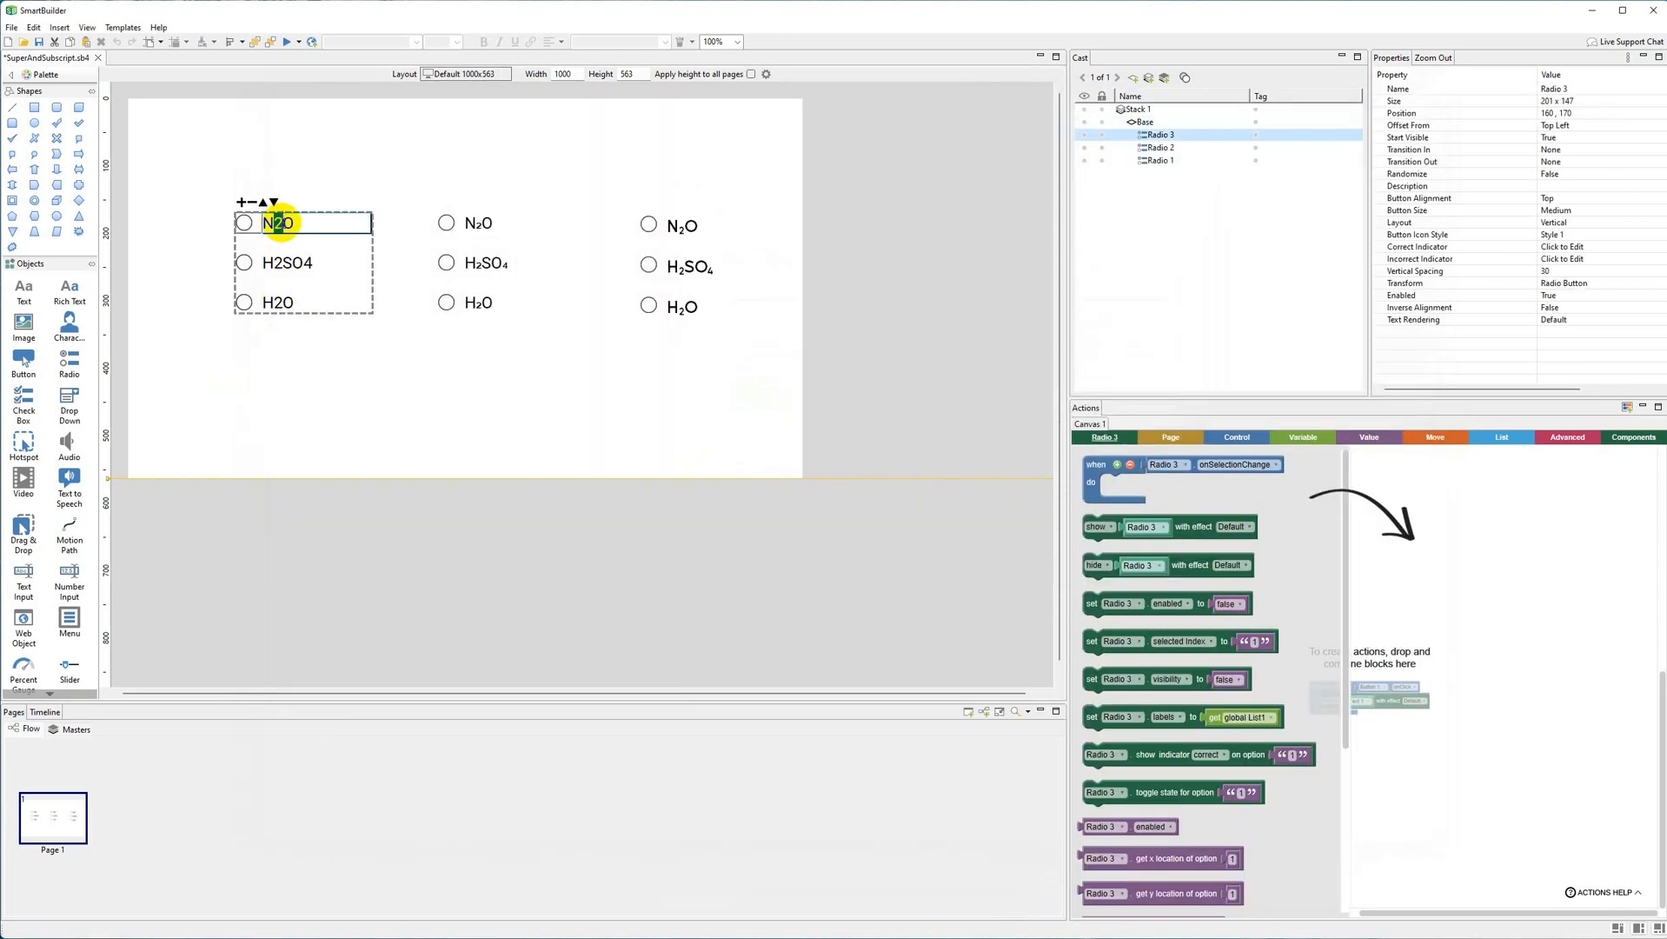
key(ctrl+v)
click(336, 356)
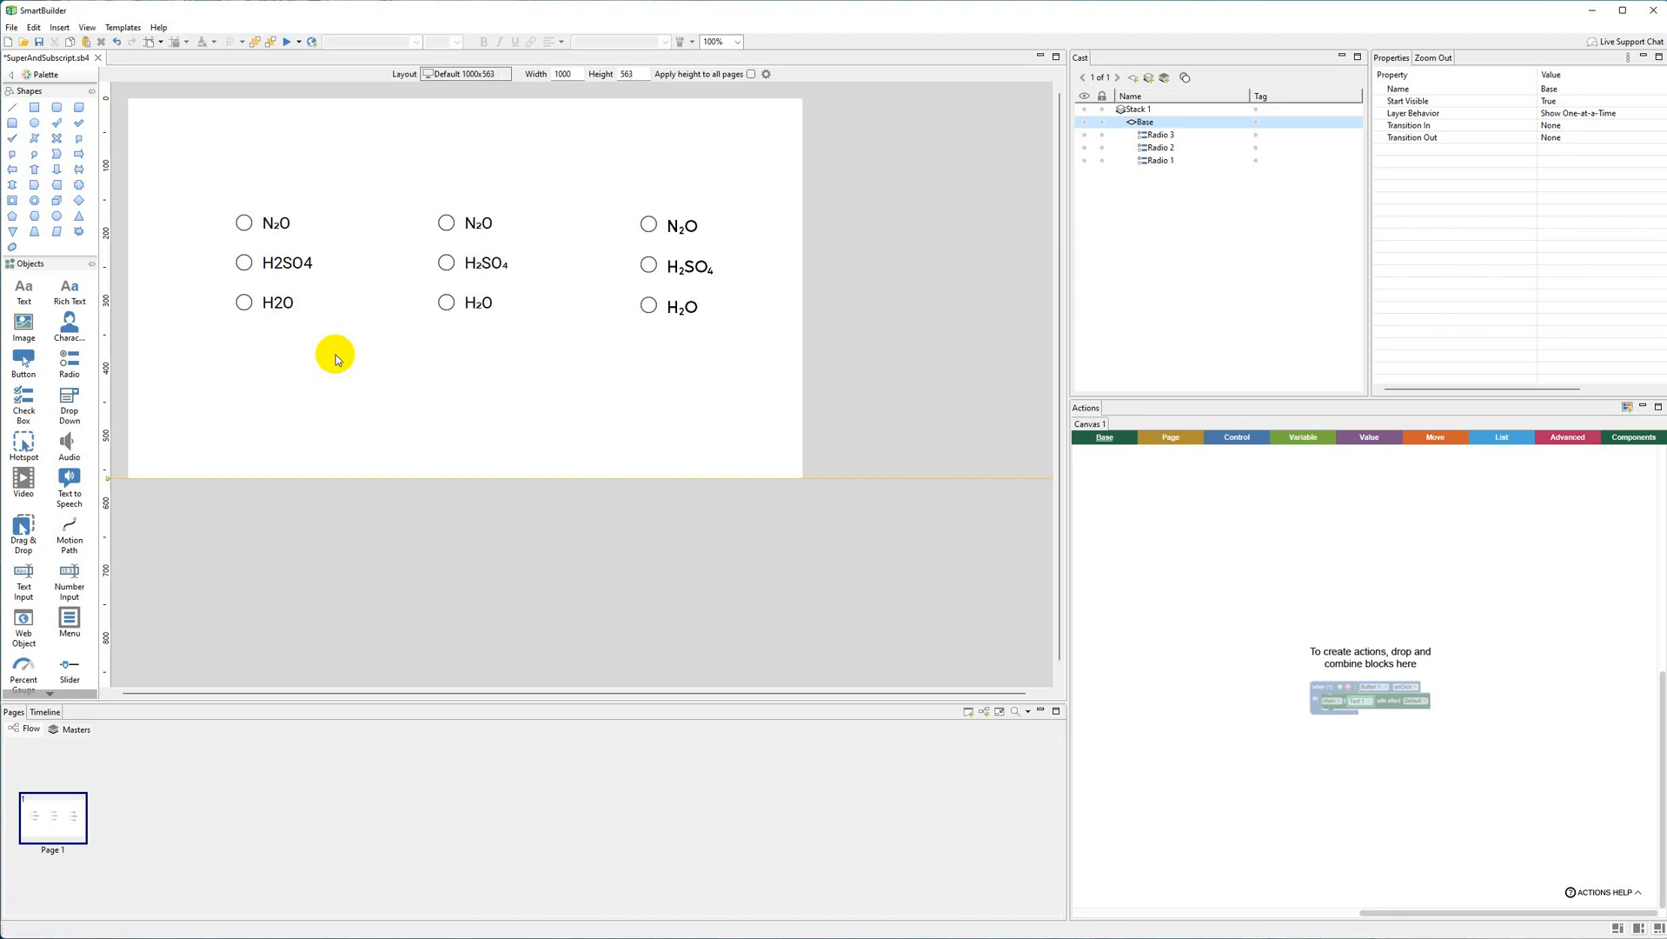
Open the Basic > Sans serif category on dafont.com and paste the first radio option's N₂O label as the preview text
key(alt+Tab)
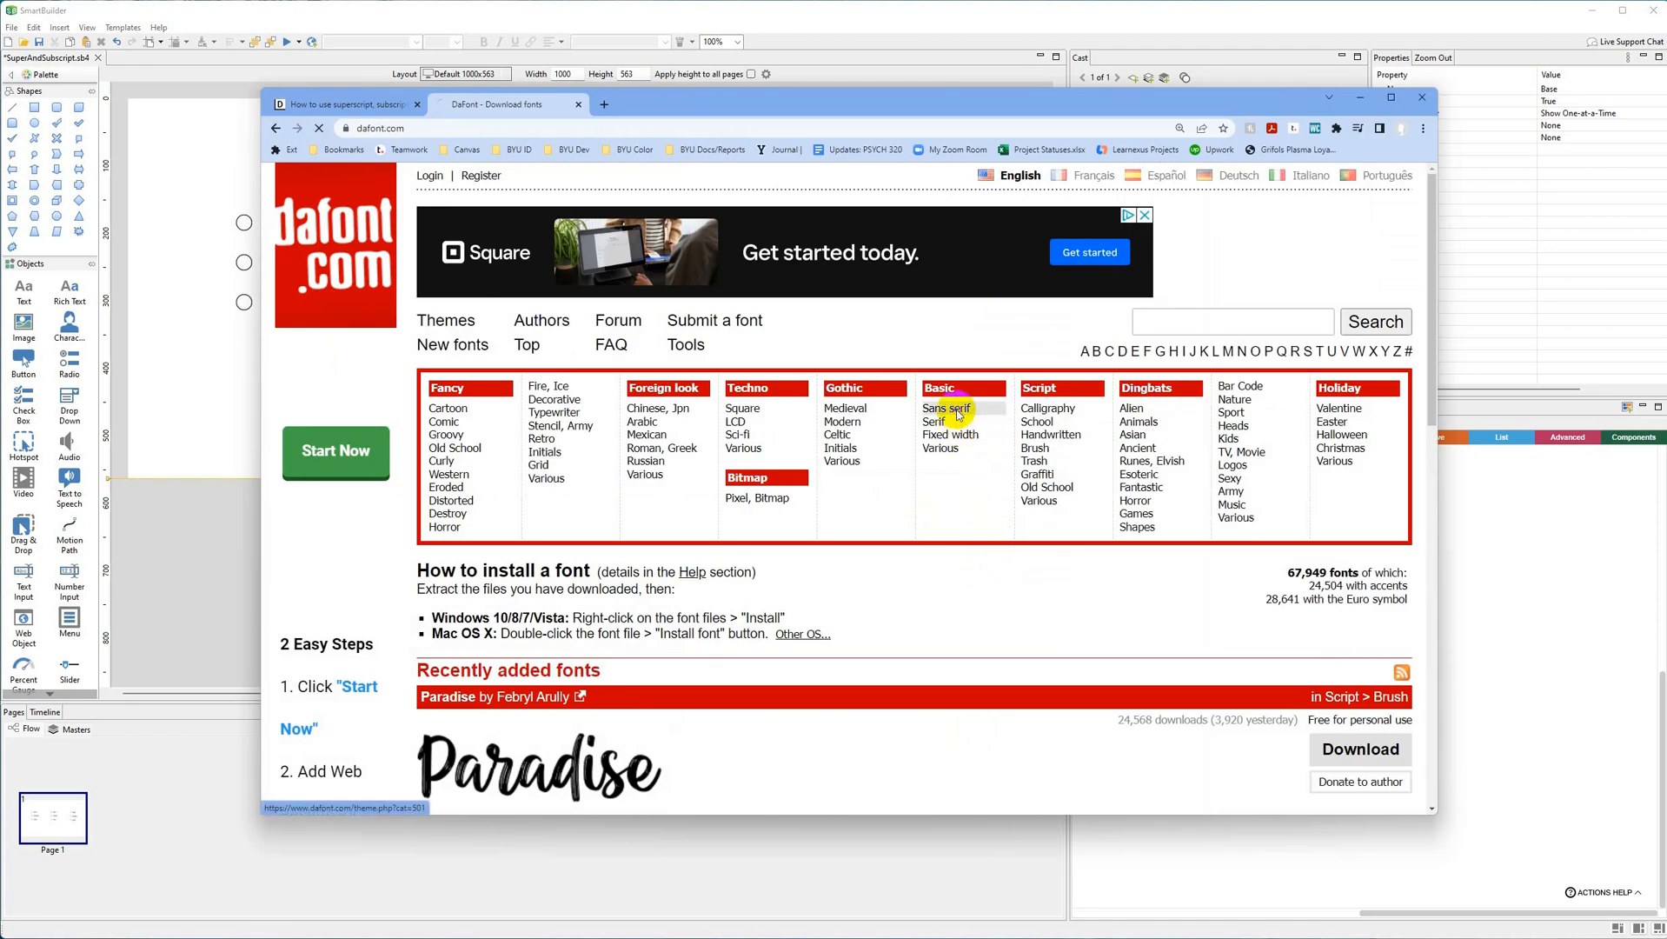
click(954, 408)
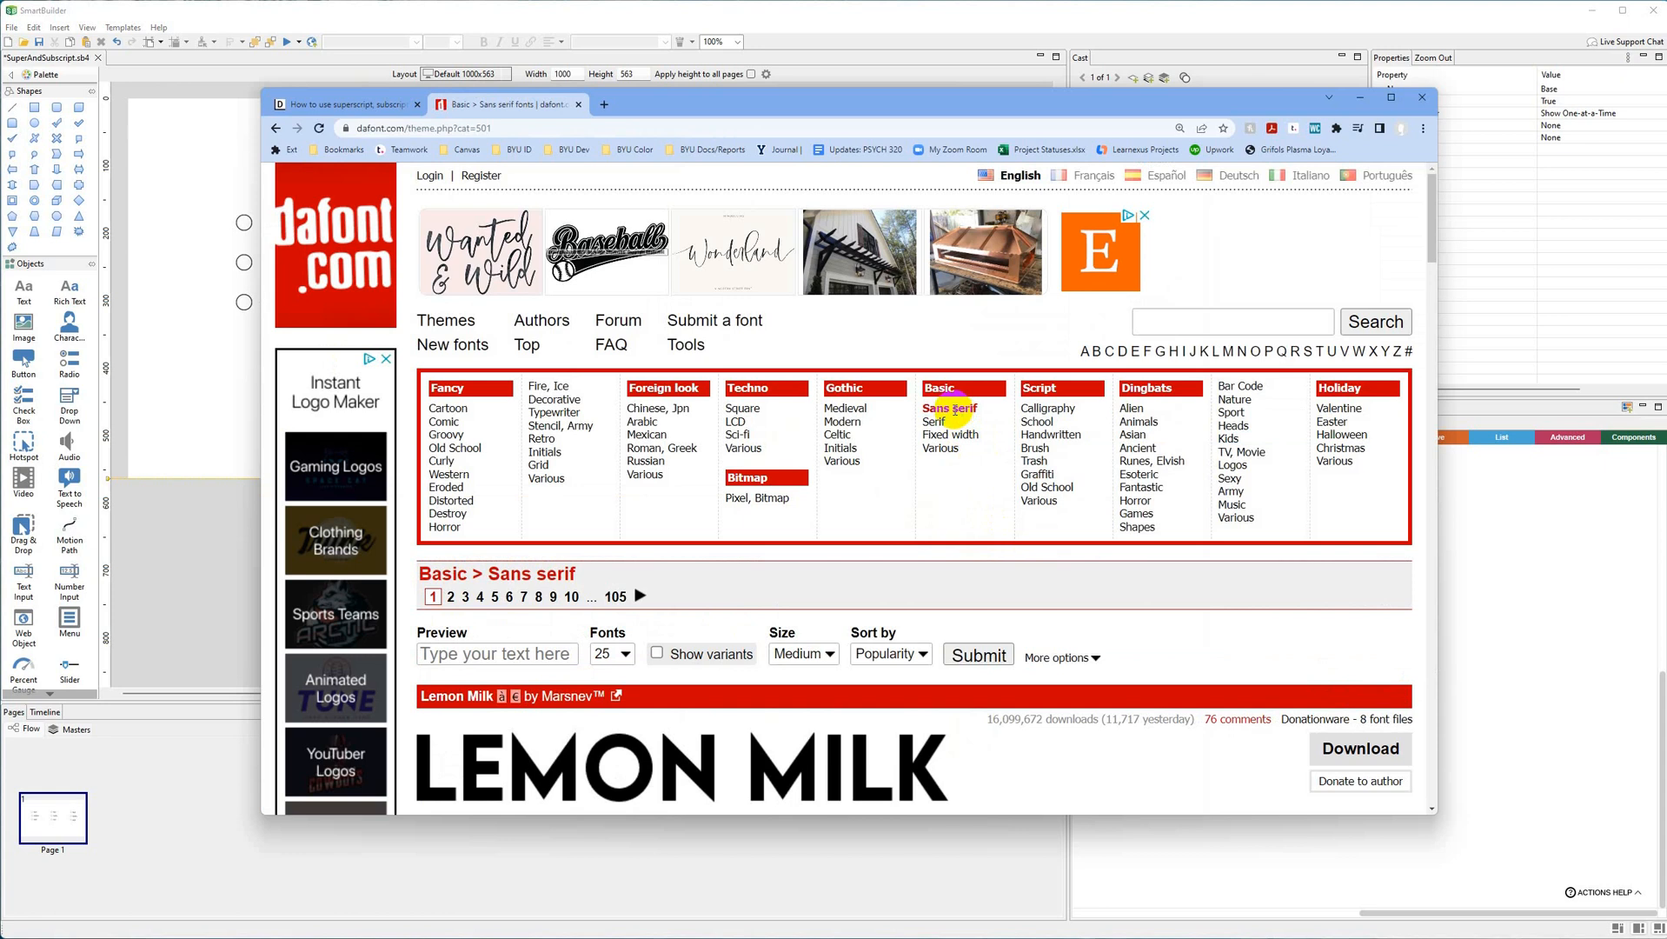
click(217, 443)
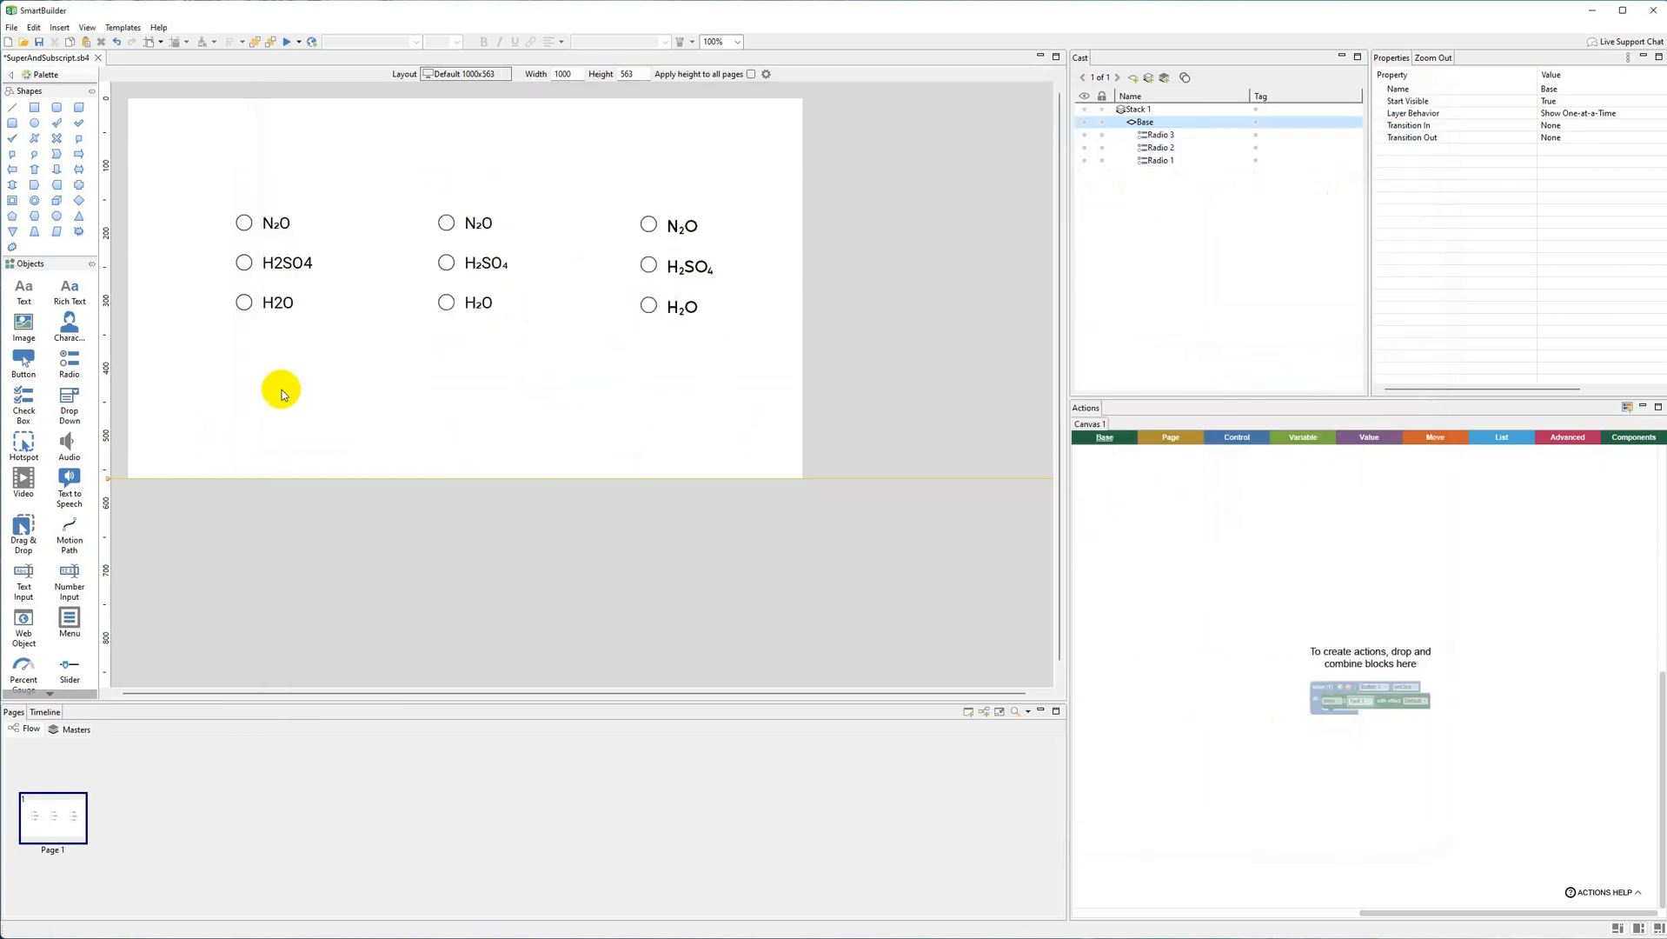
click(275, 223)
double_click(275, 223)
key(ctrl+c)
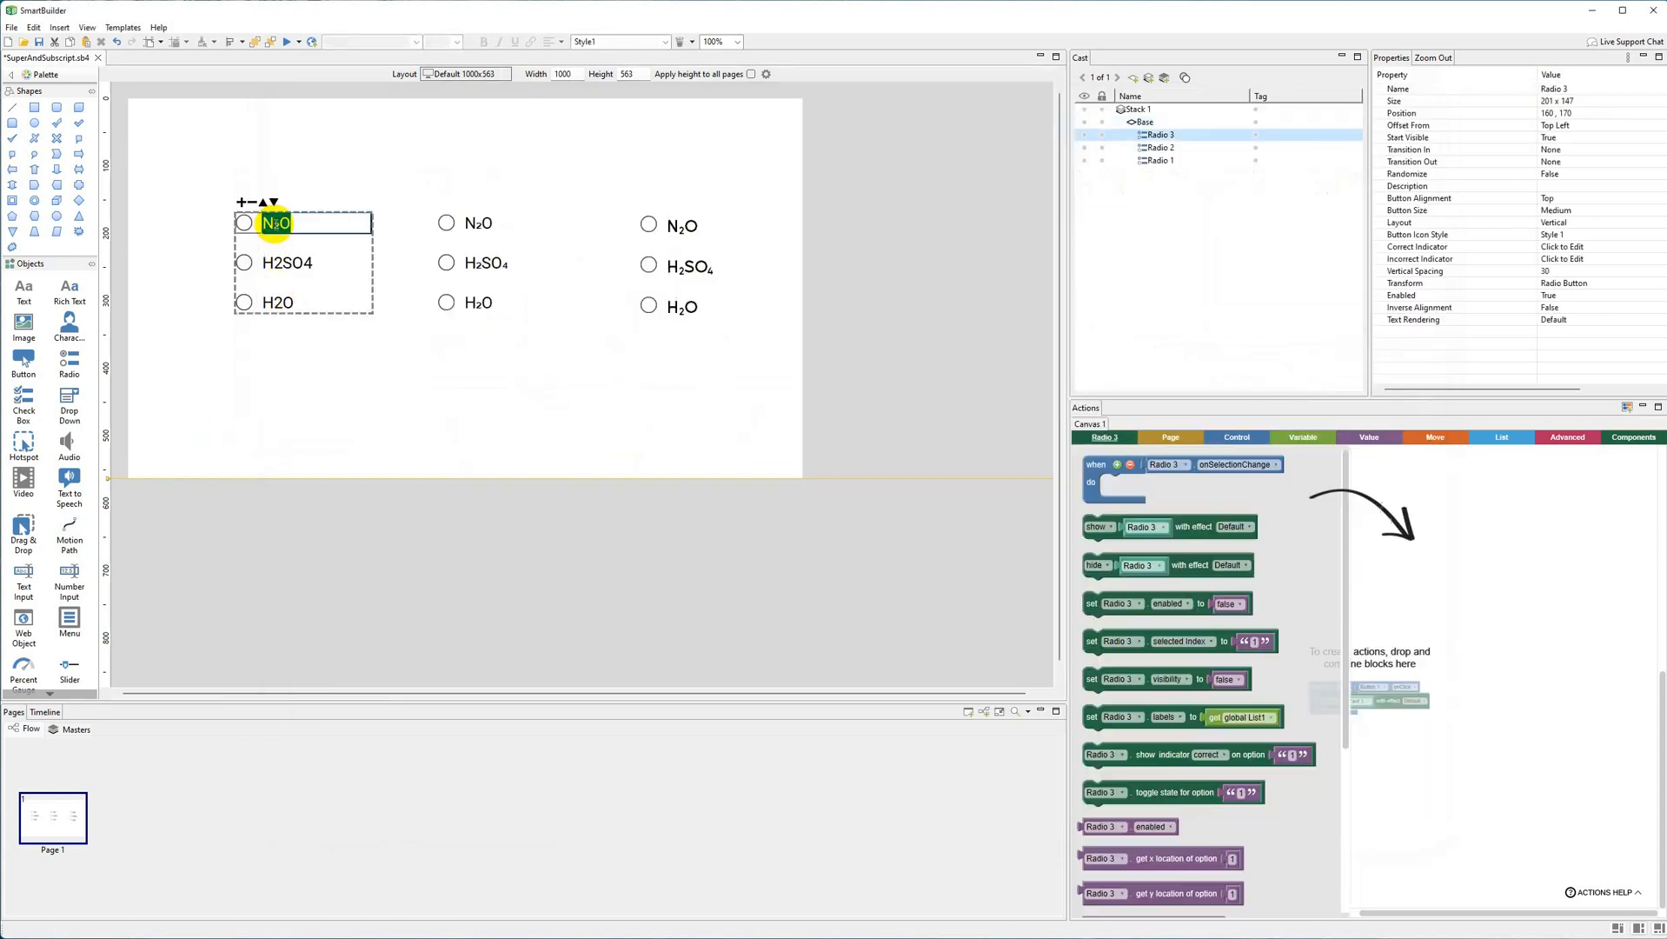
key(alt+Tab)
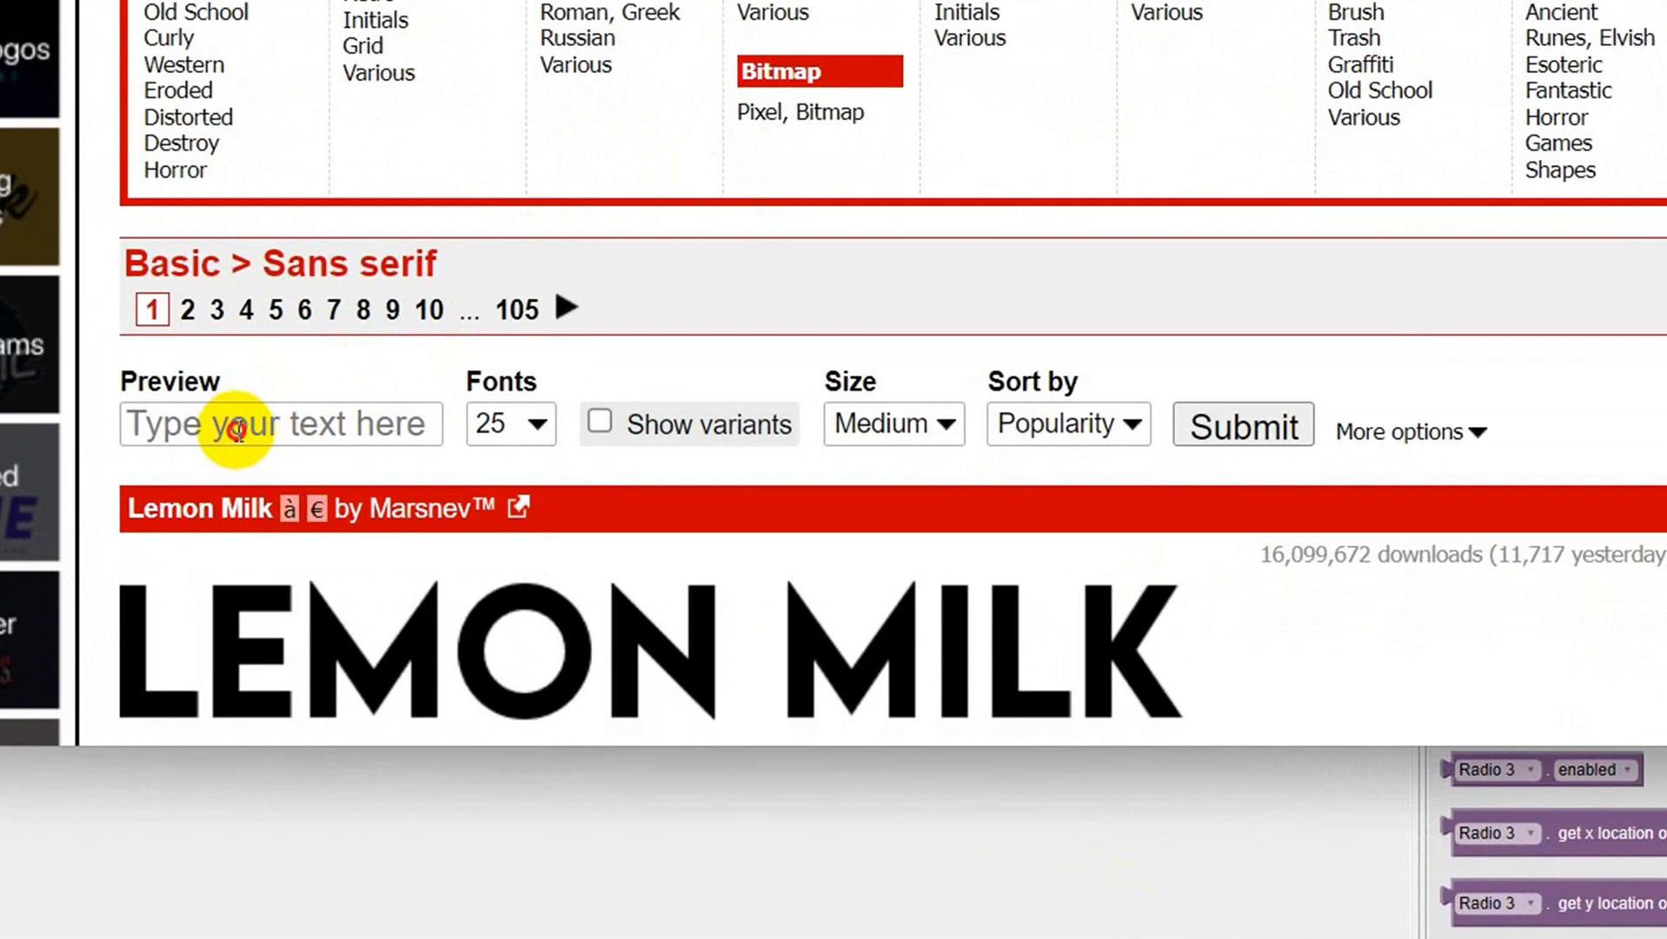
click(346, 516)
key(ctrl+v)
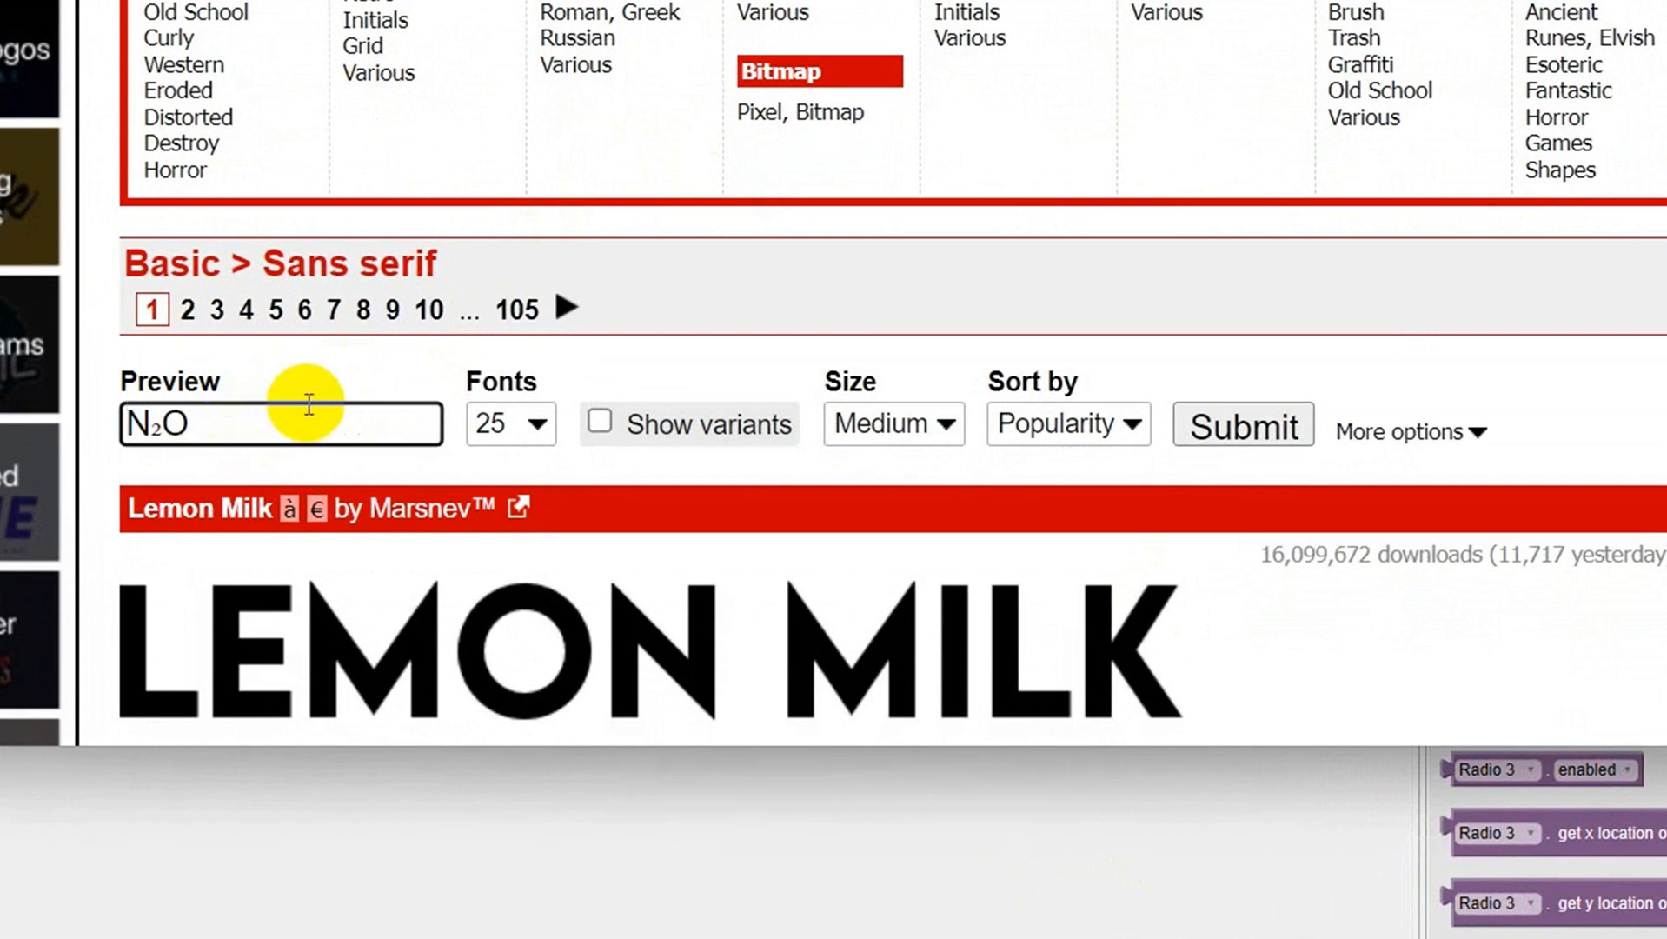
Set the preview size to Tiny, filter to Public domain / GPL / OFL and 100% Free fonts, submit, and browse the results
click(943, 423)
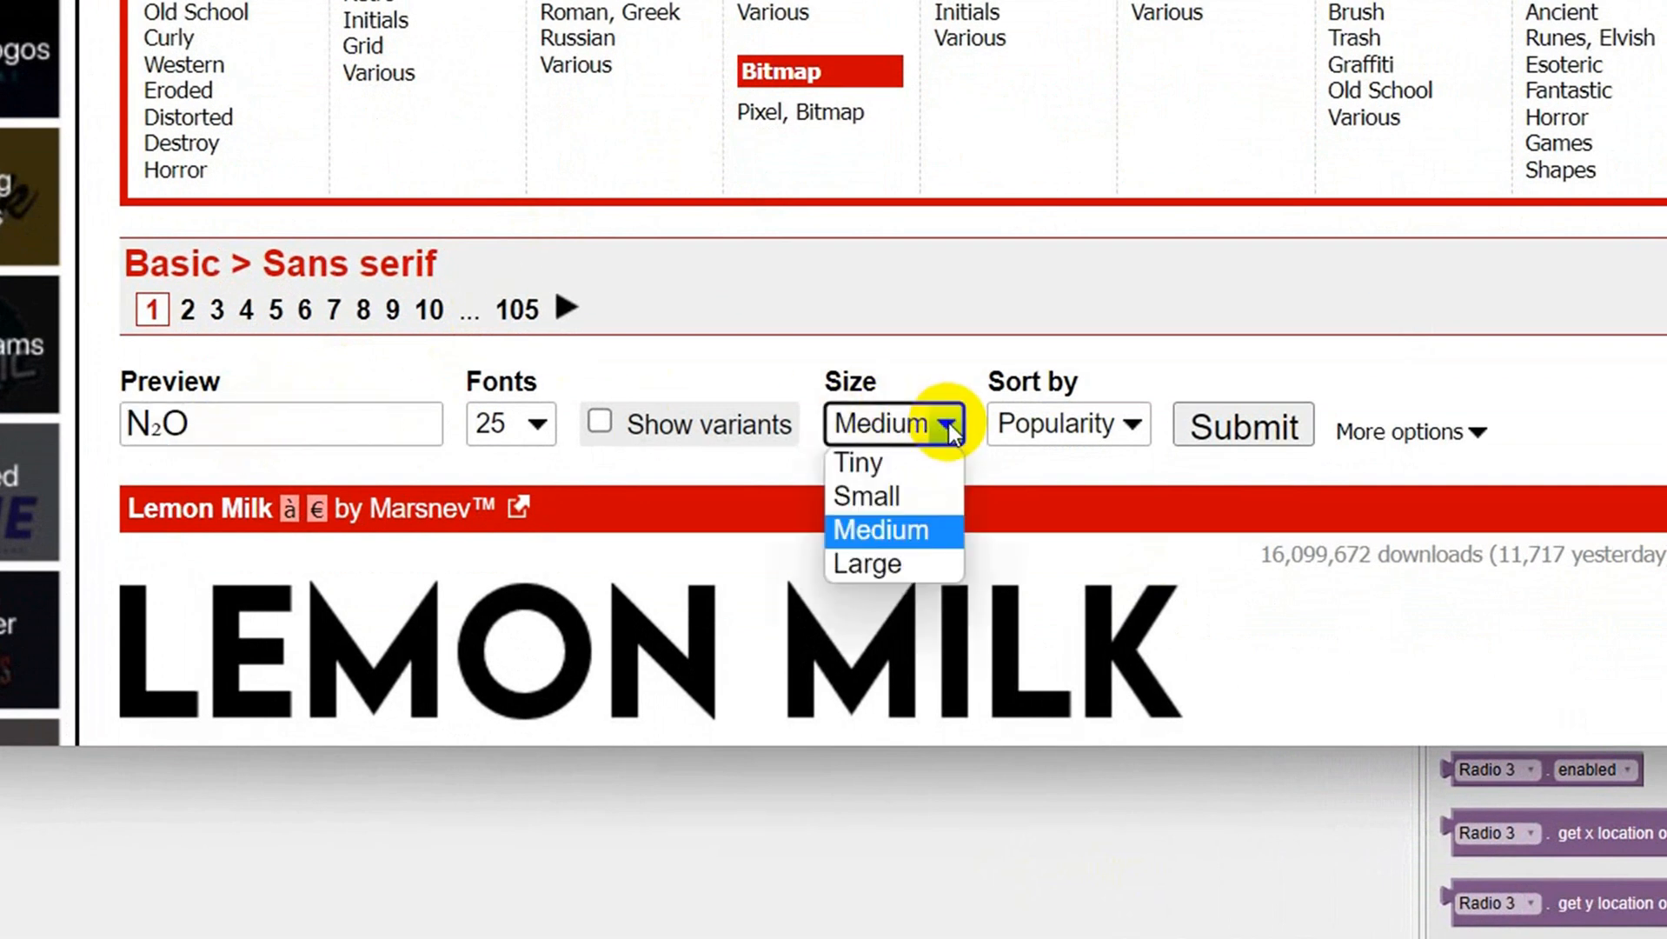
click(917, 470)
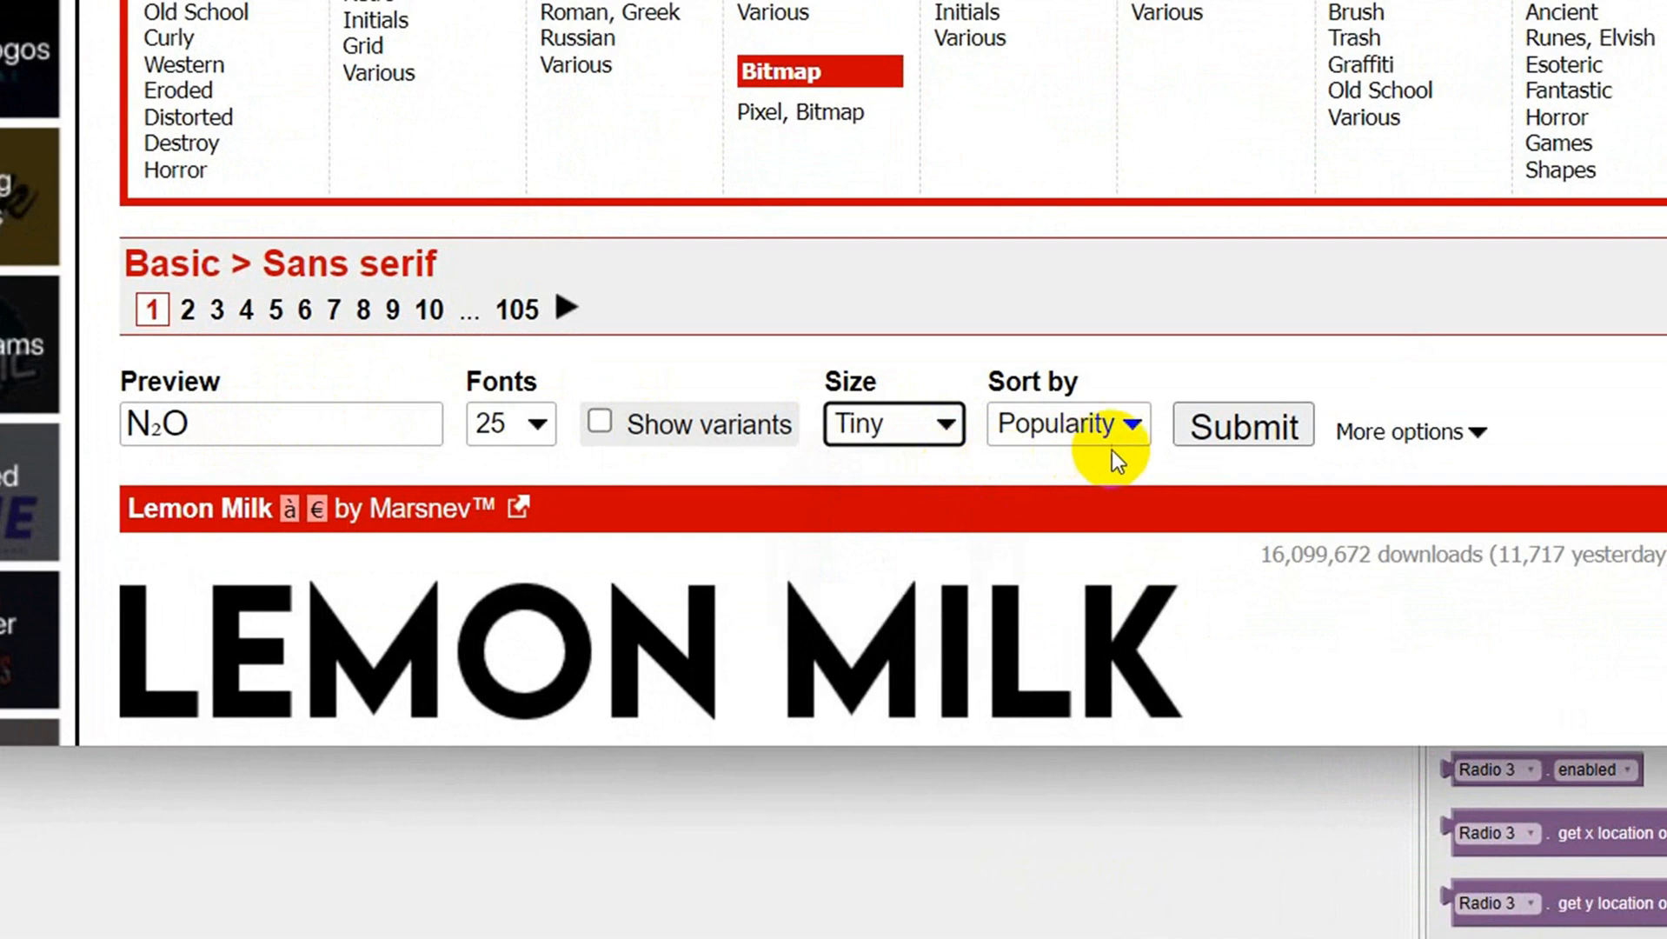
click(1377, 435)
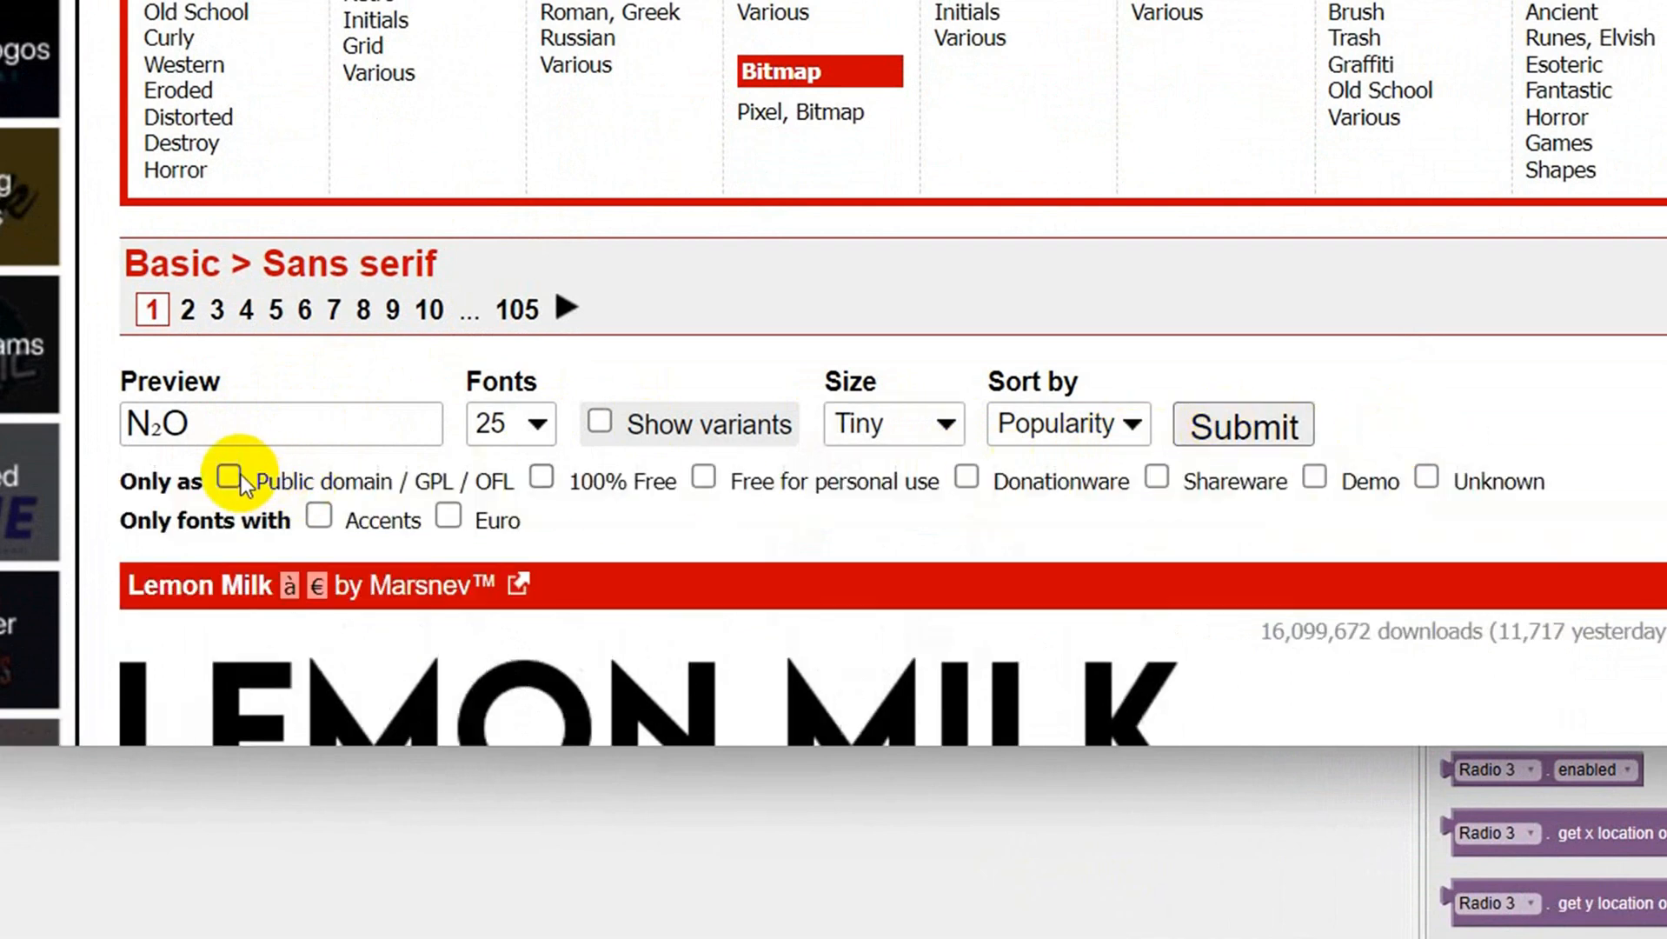
click(235, 477)
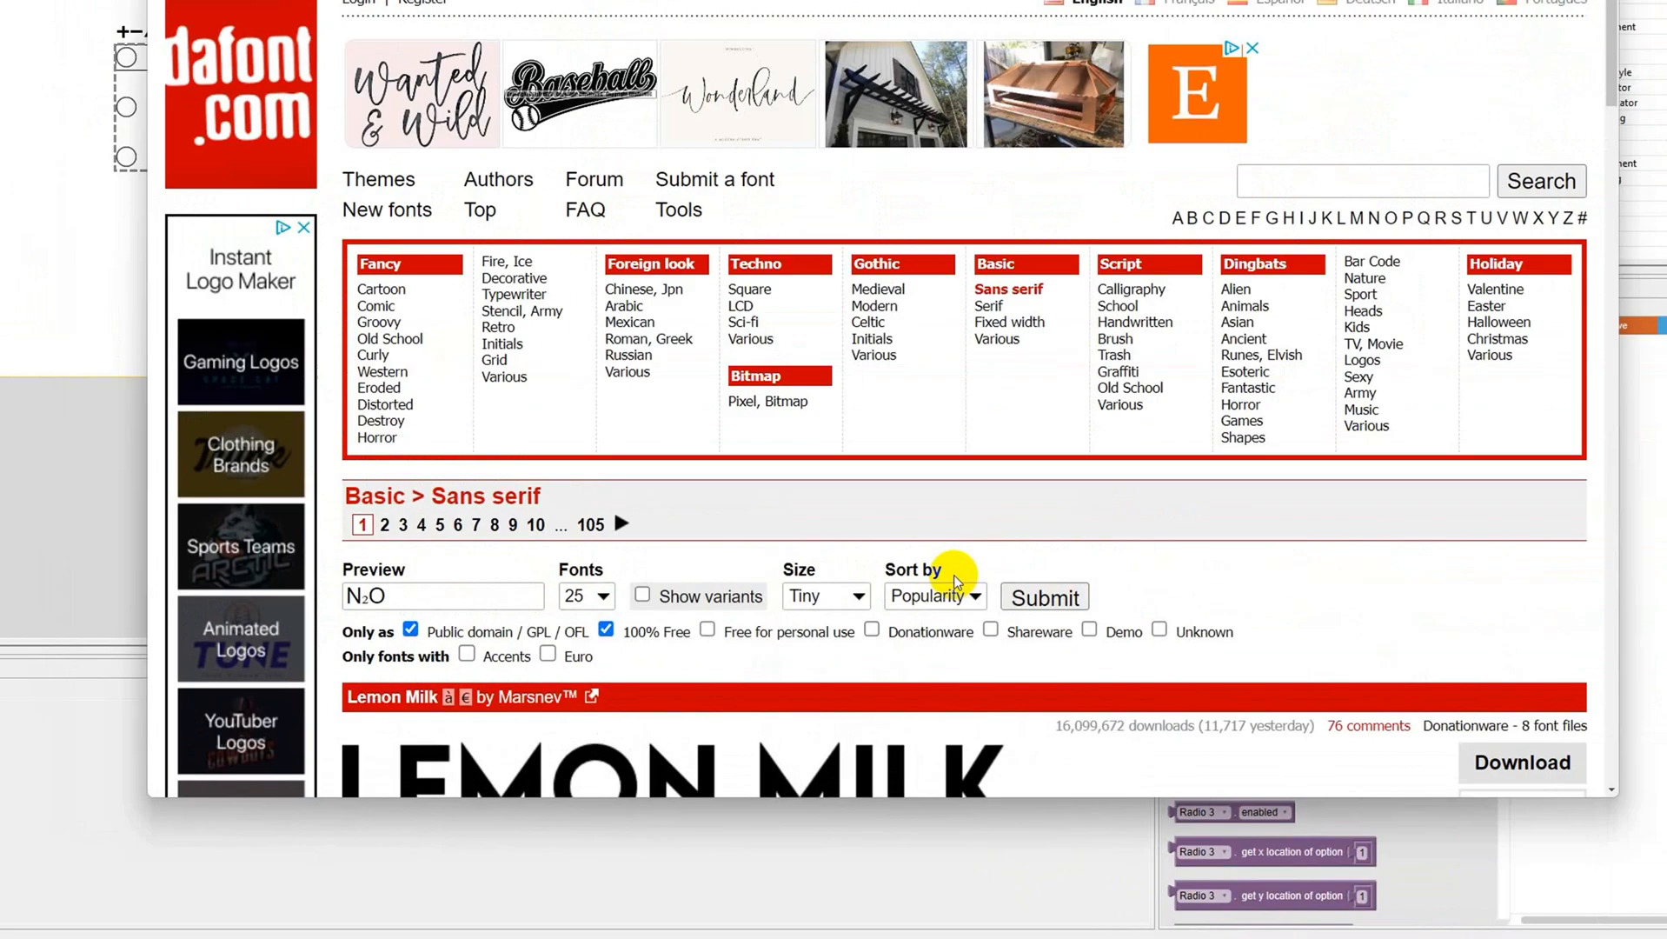
click(1235, 426)
scroll(875, 624, down, 2)
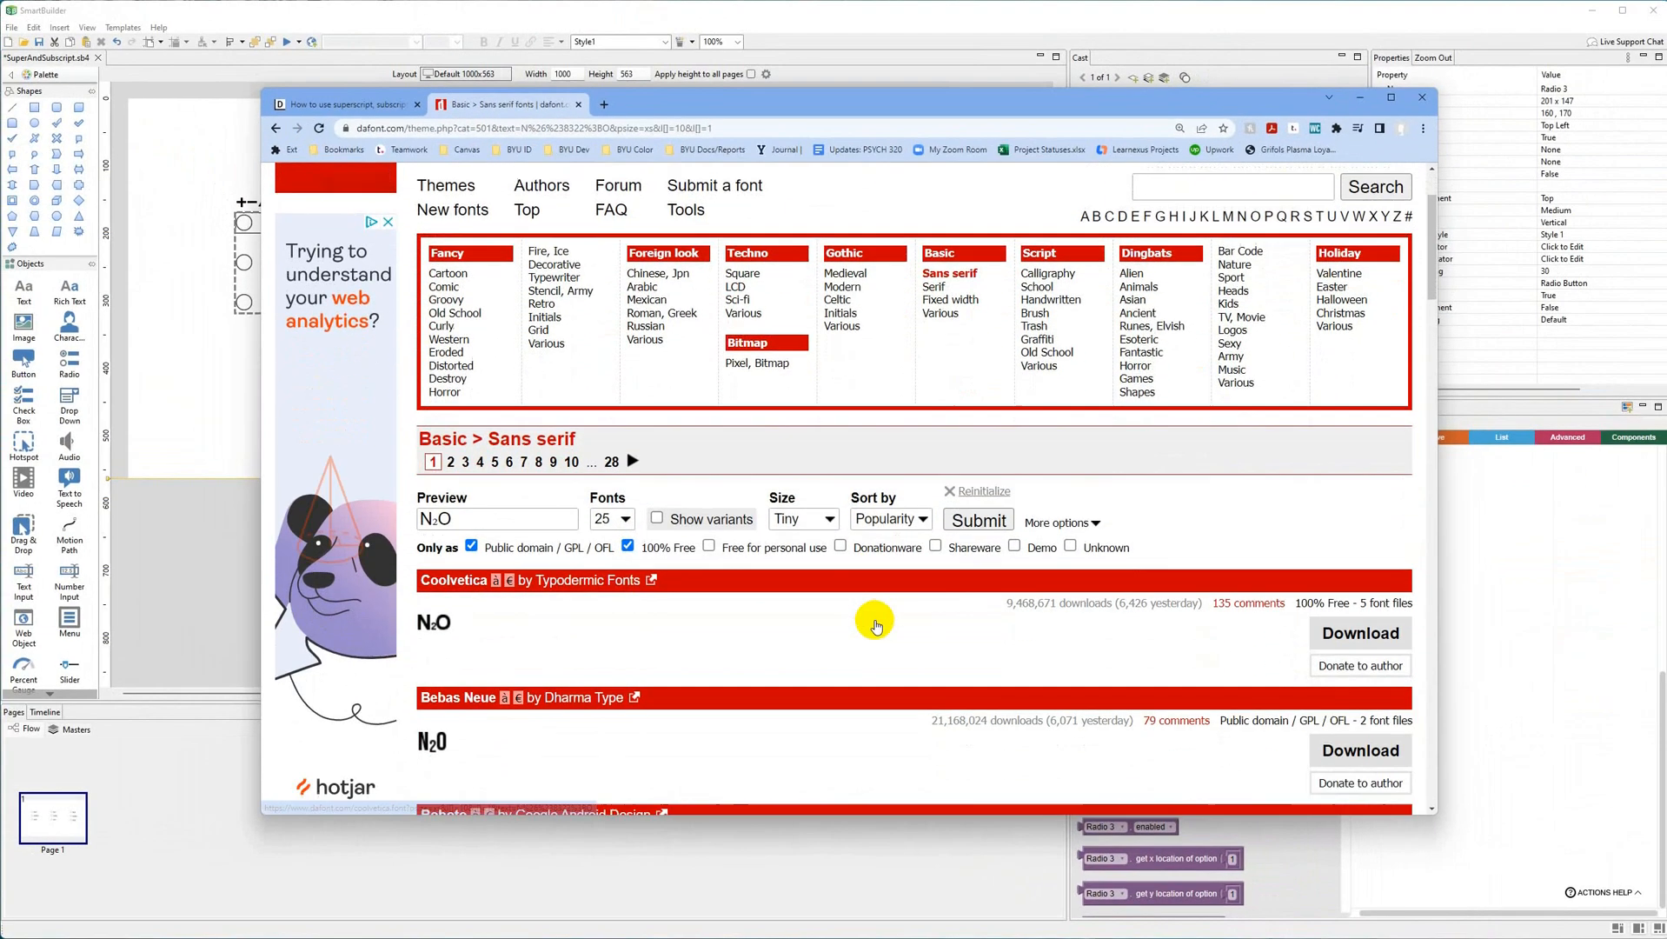
scroll(875, 624, down, 4)
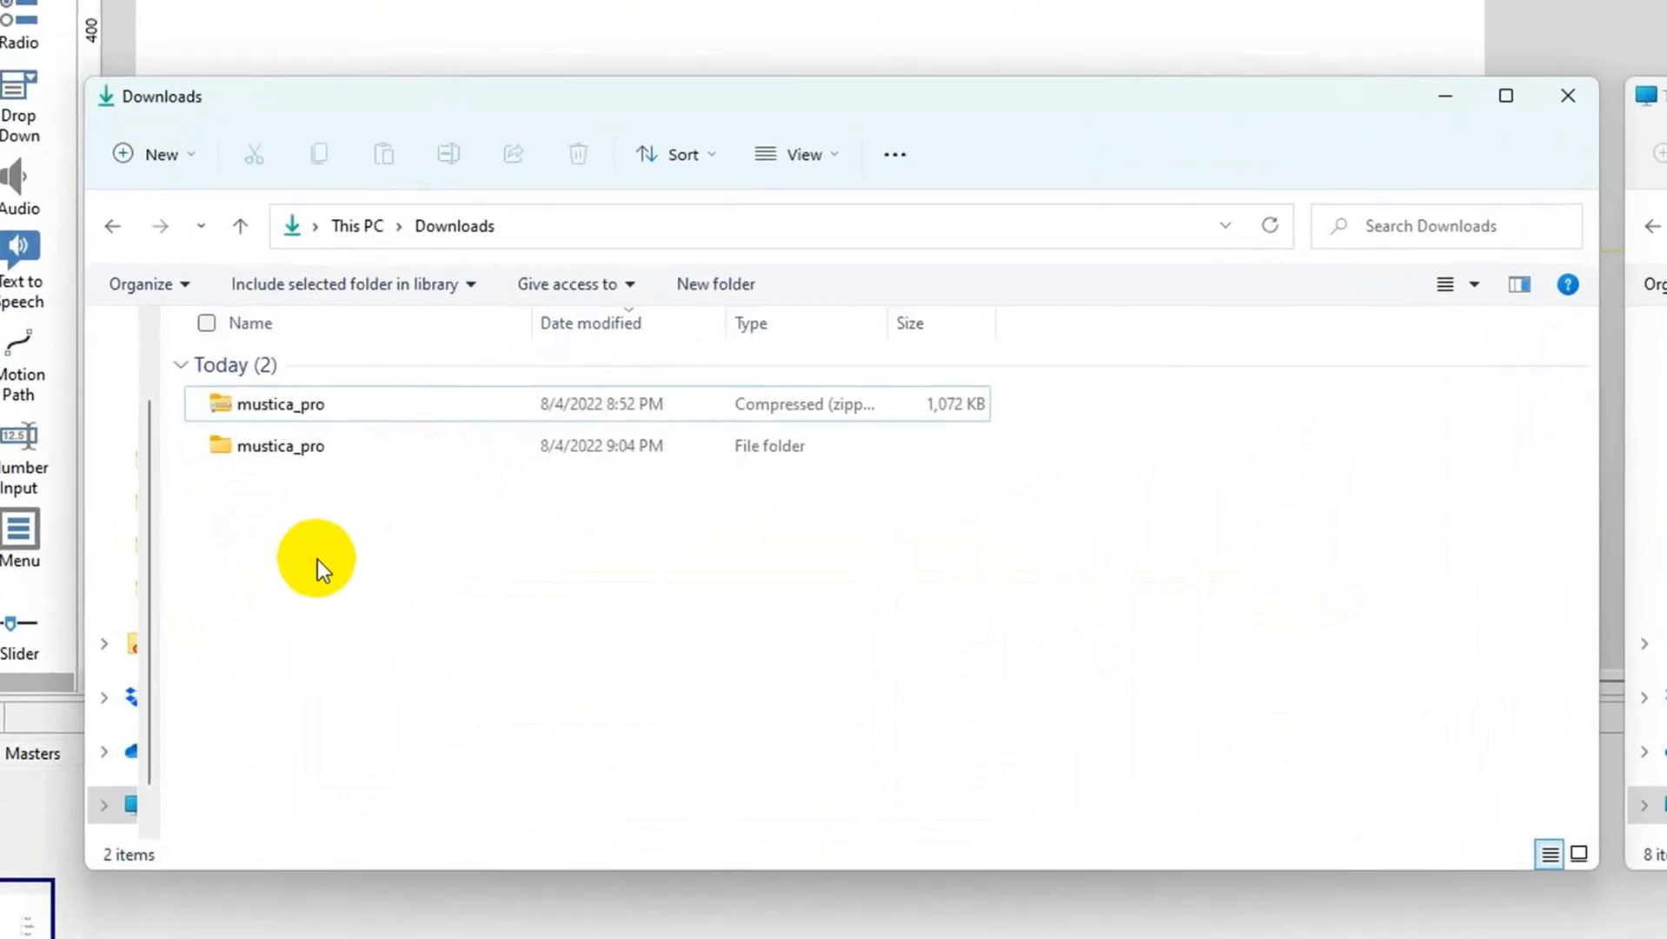
Open the extracted mustica_pro font folder in Downloads
click(287, 403)
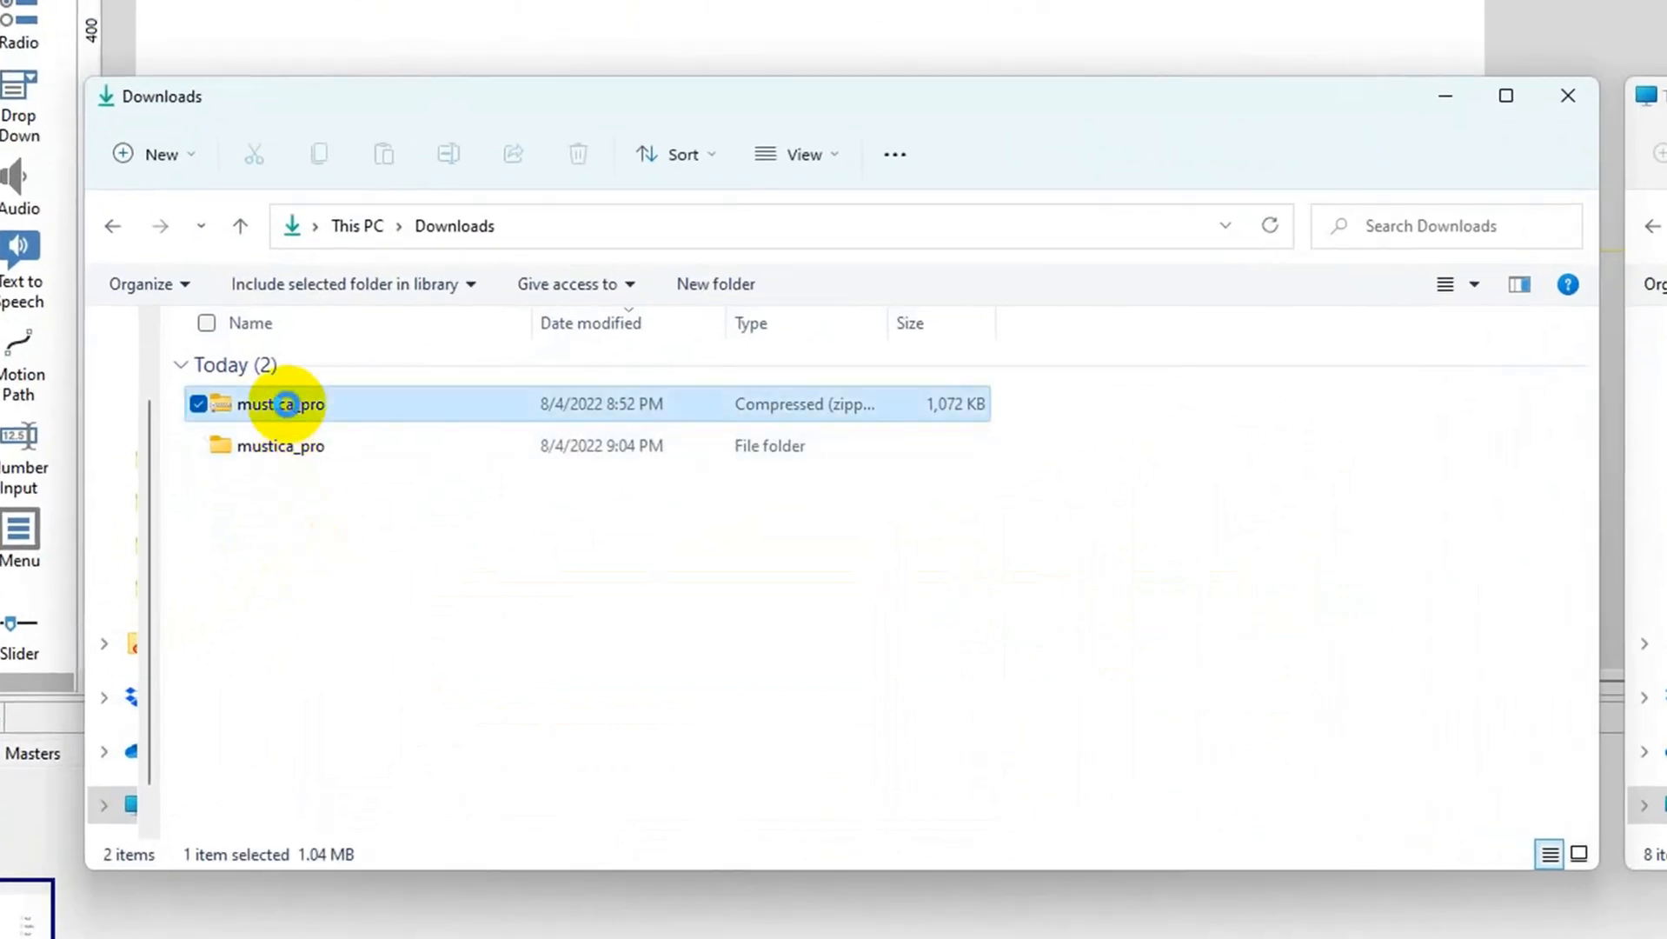
right_click(286, 403)
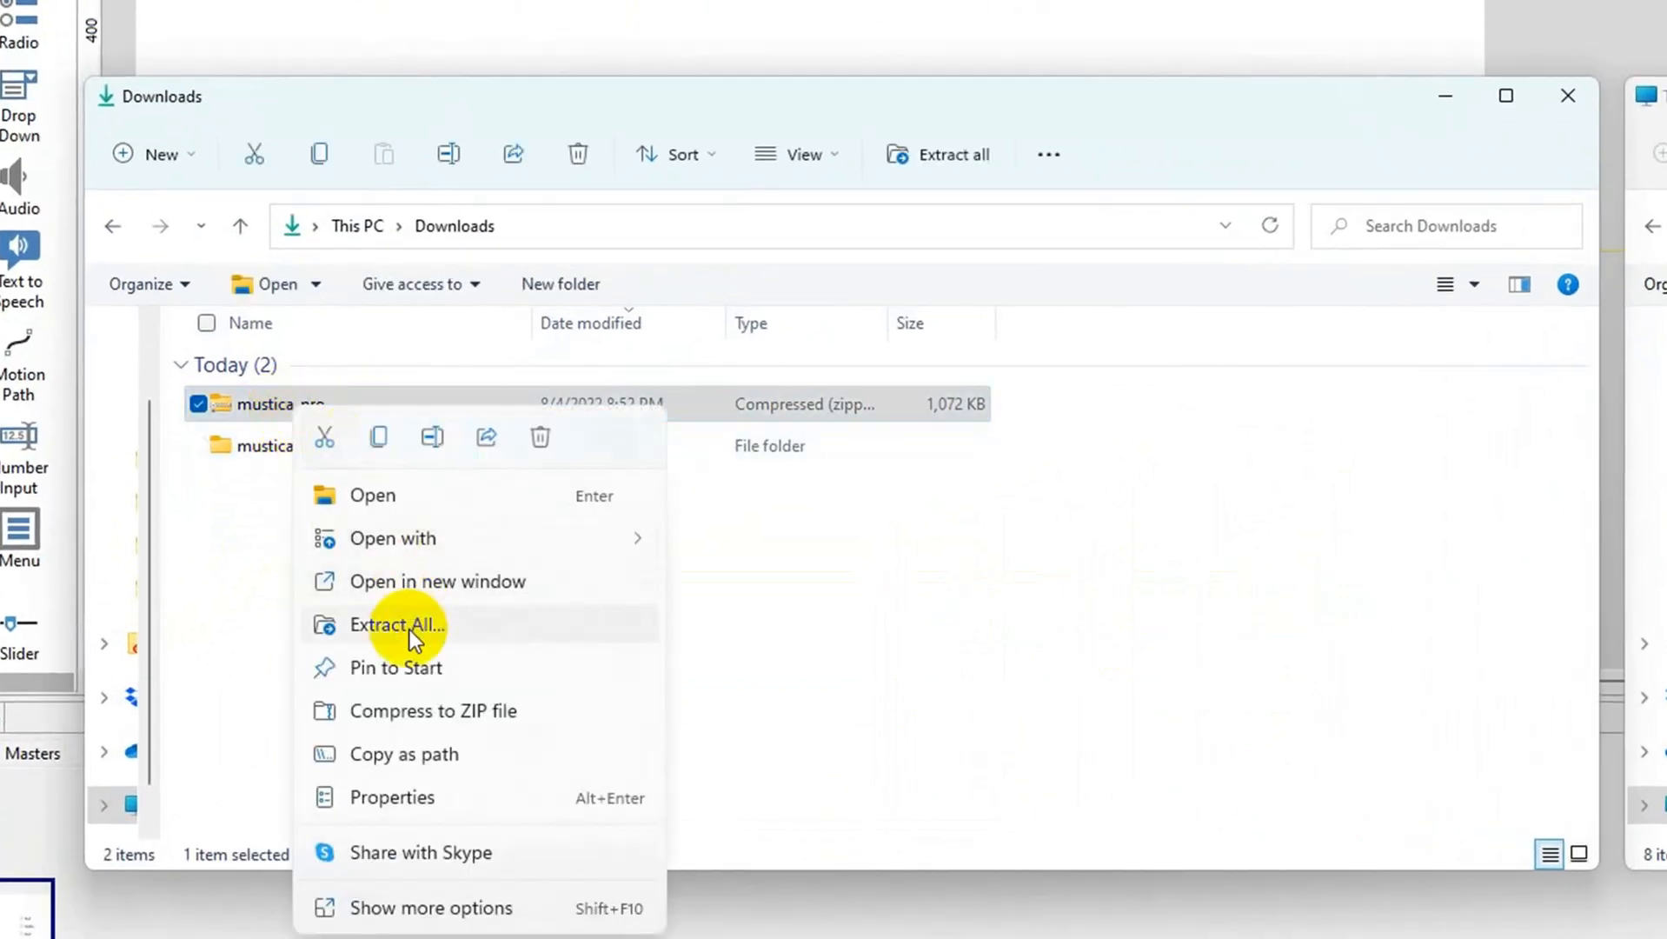
click(735, 600)
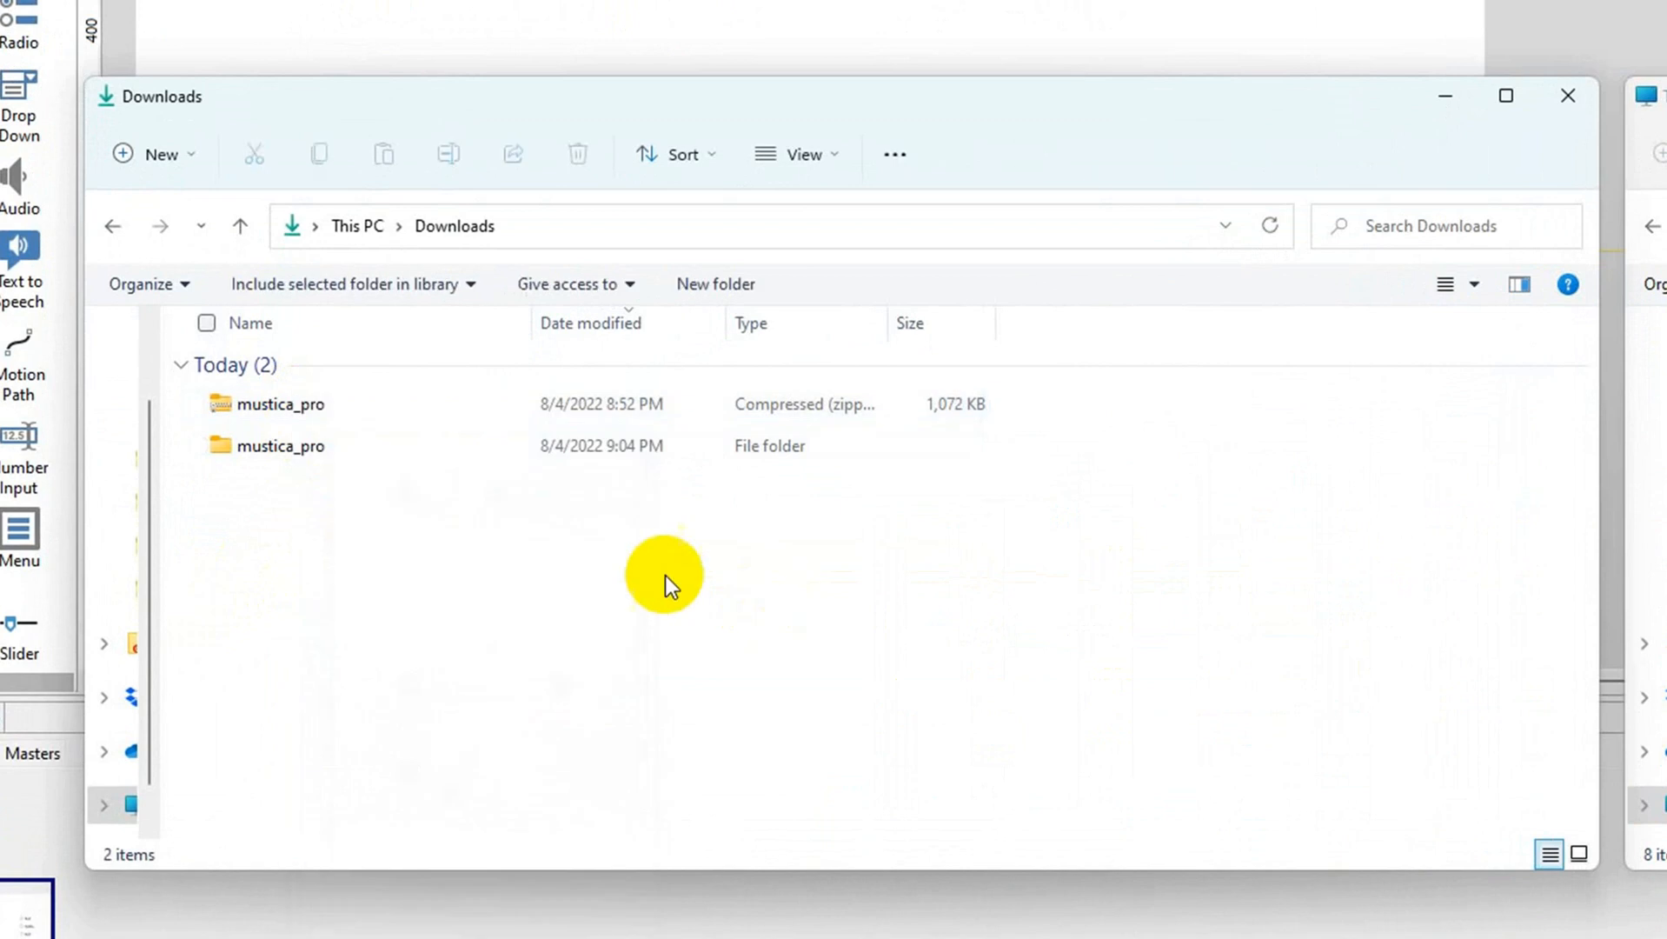
double_click(294, 453)
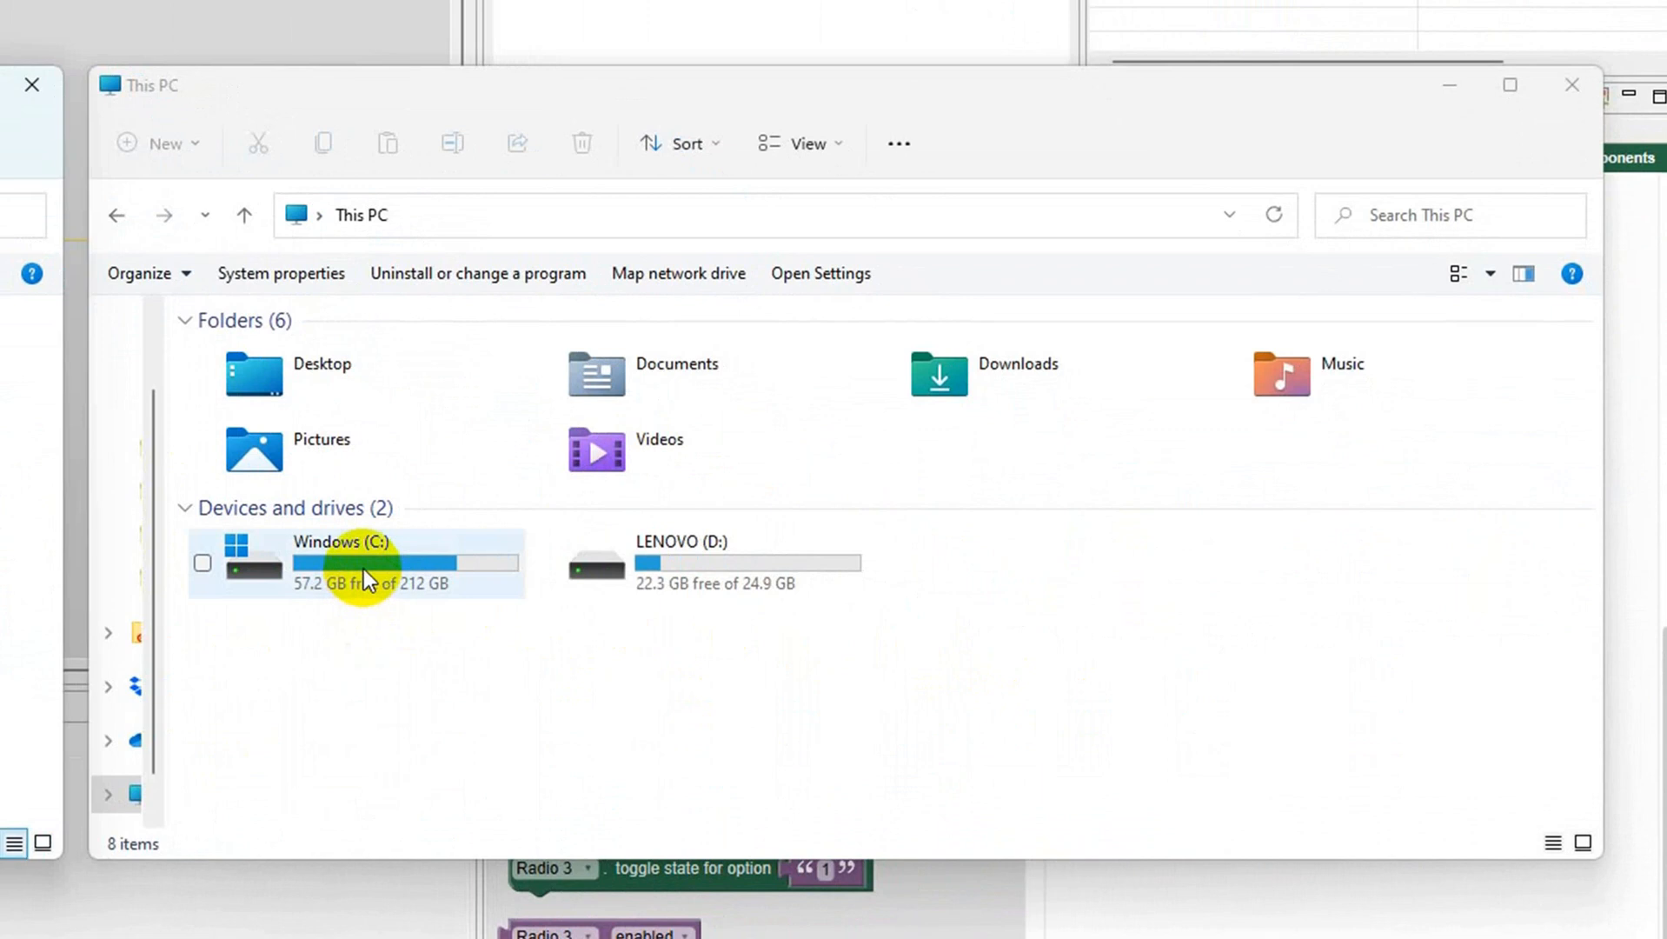
Open the Fonts folder inside C:\Windows in the This PC window
double_click(363, 565)
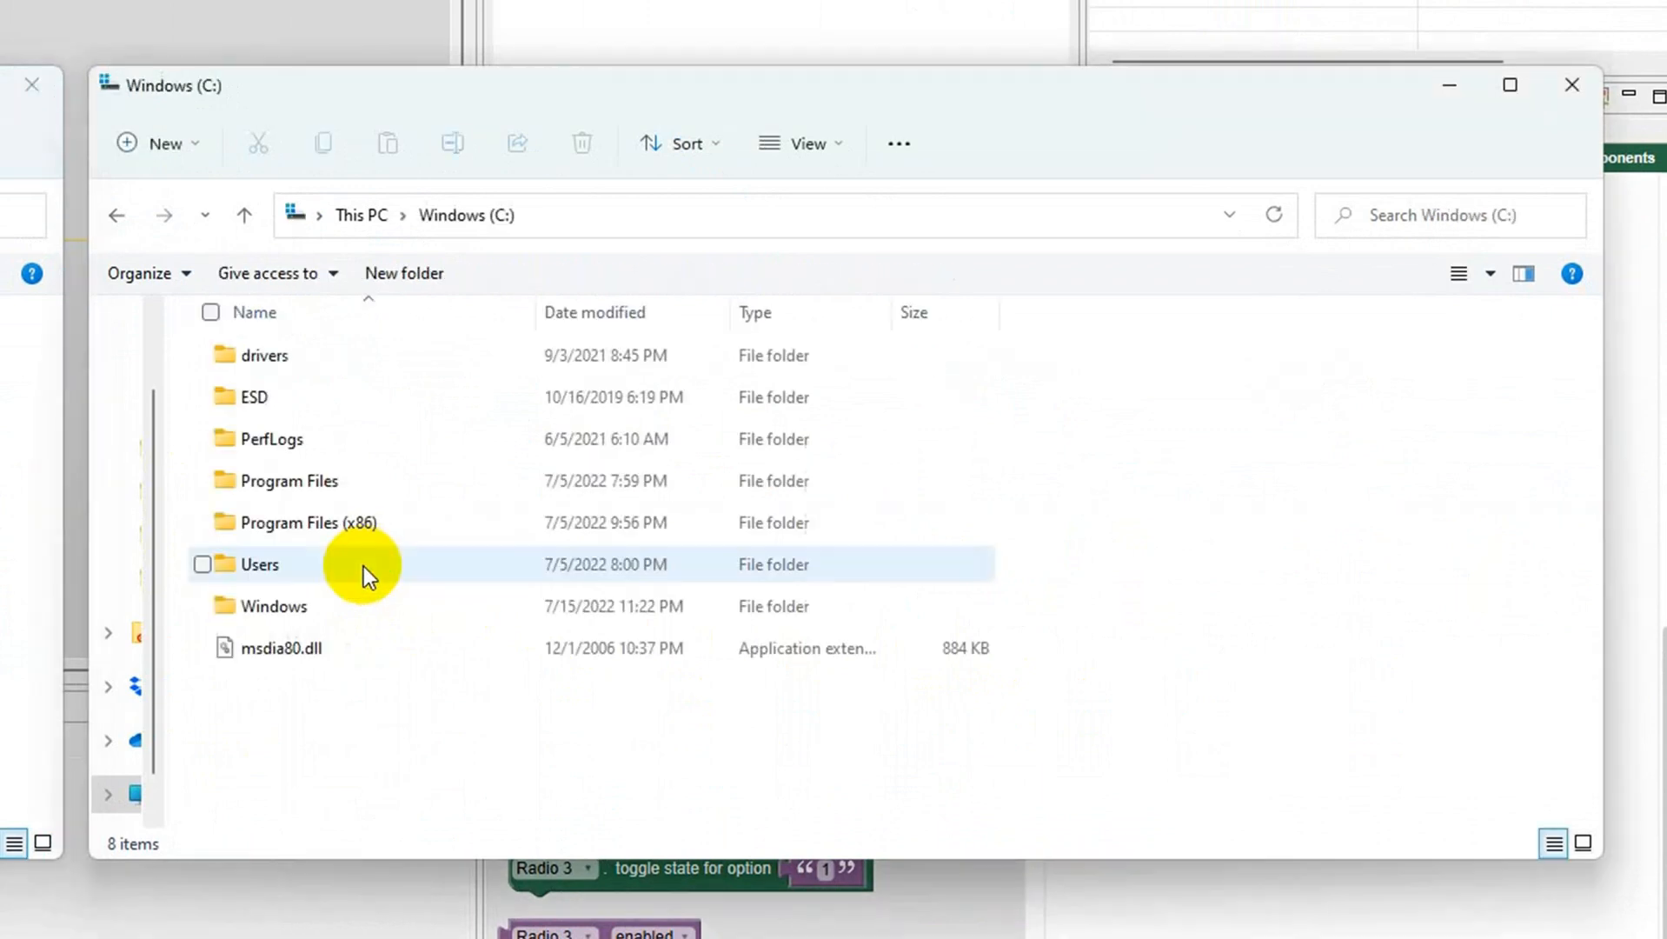
double_click(283, 601)
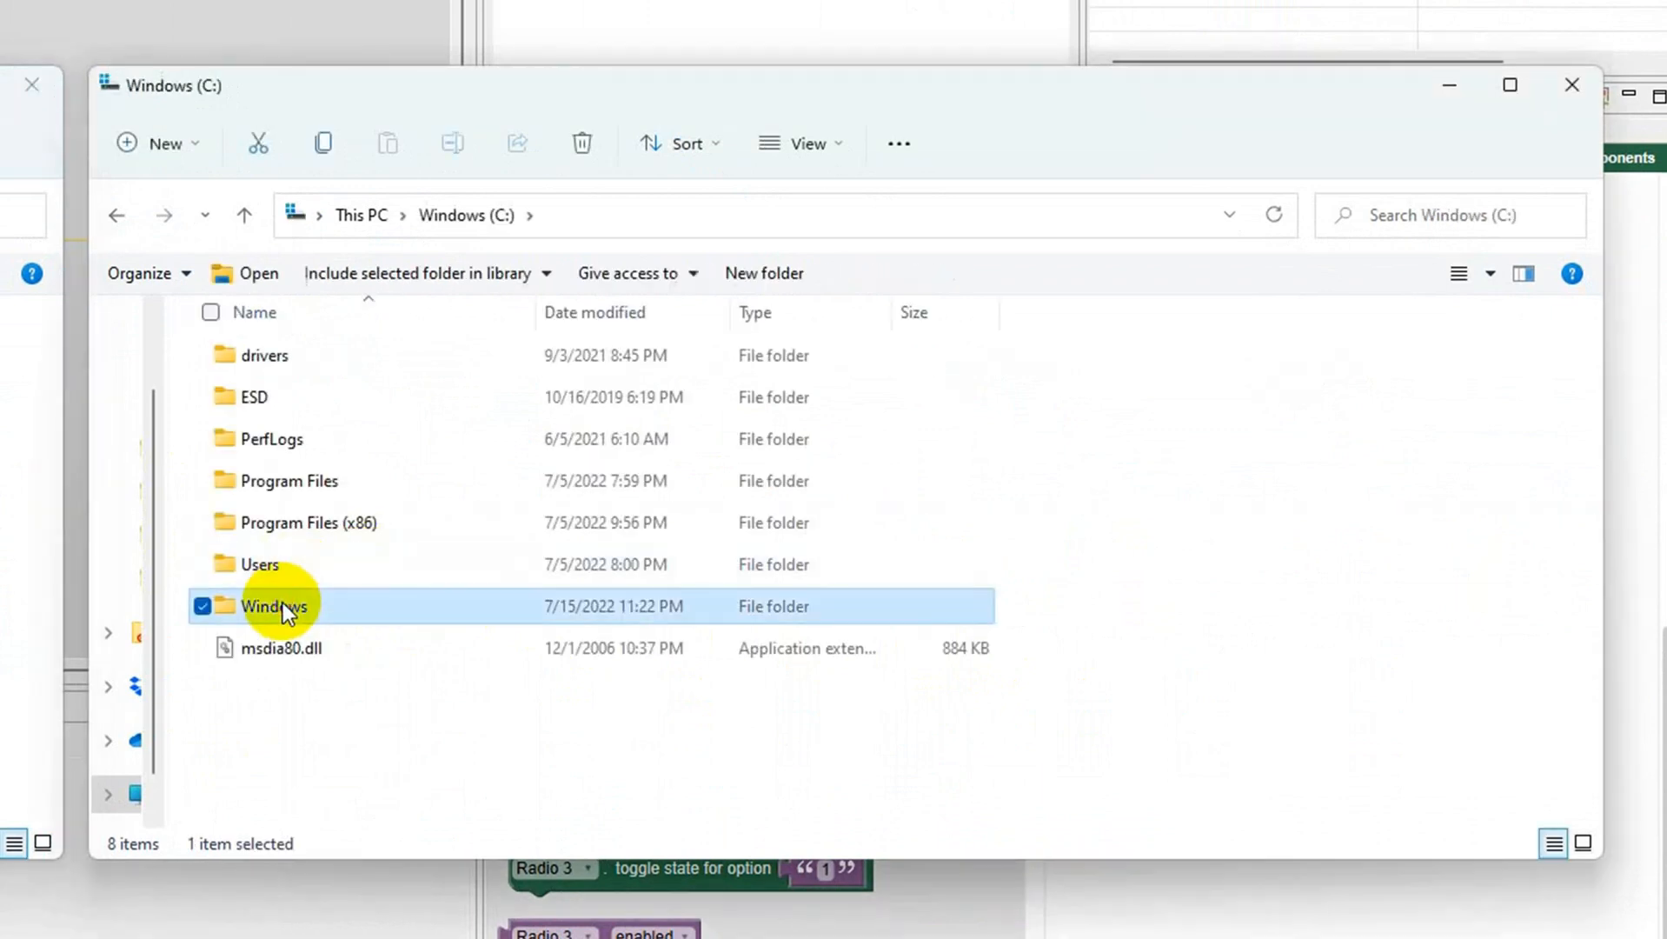
scroll(283, 602, down, 4)
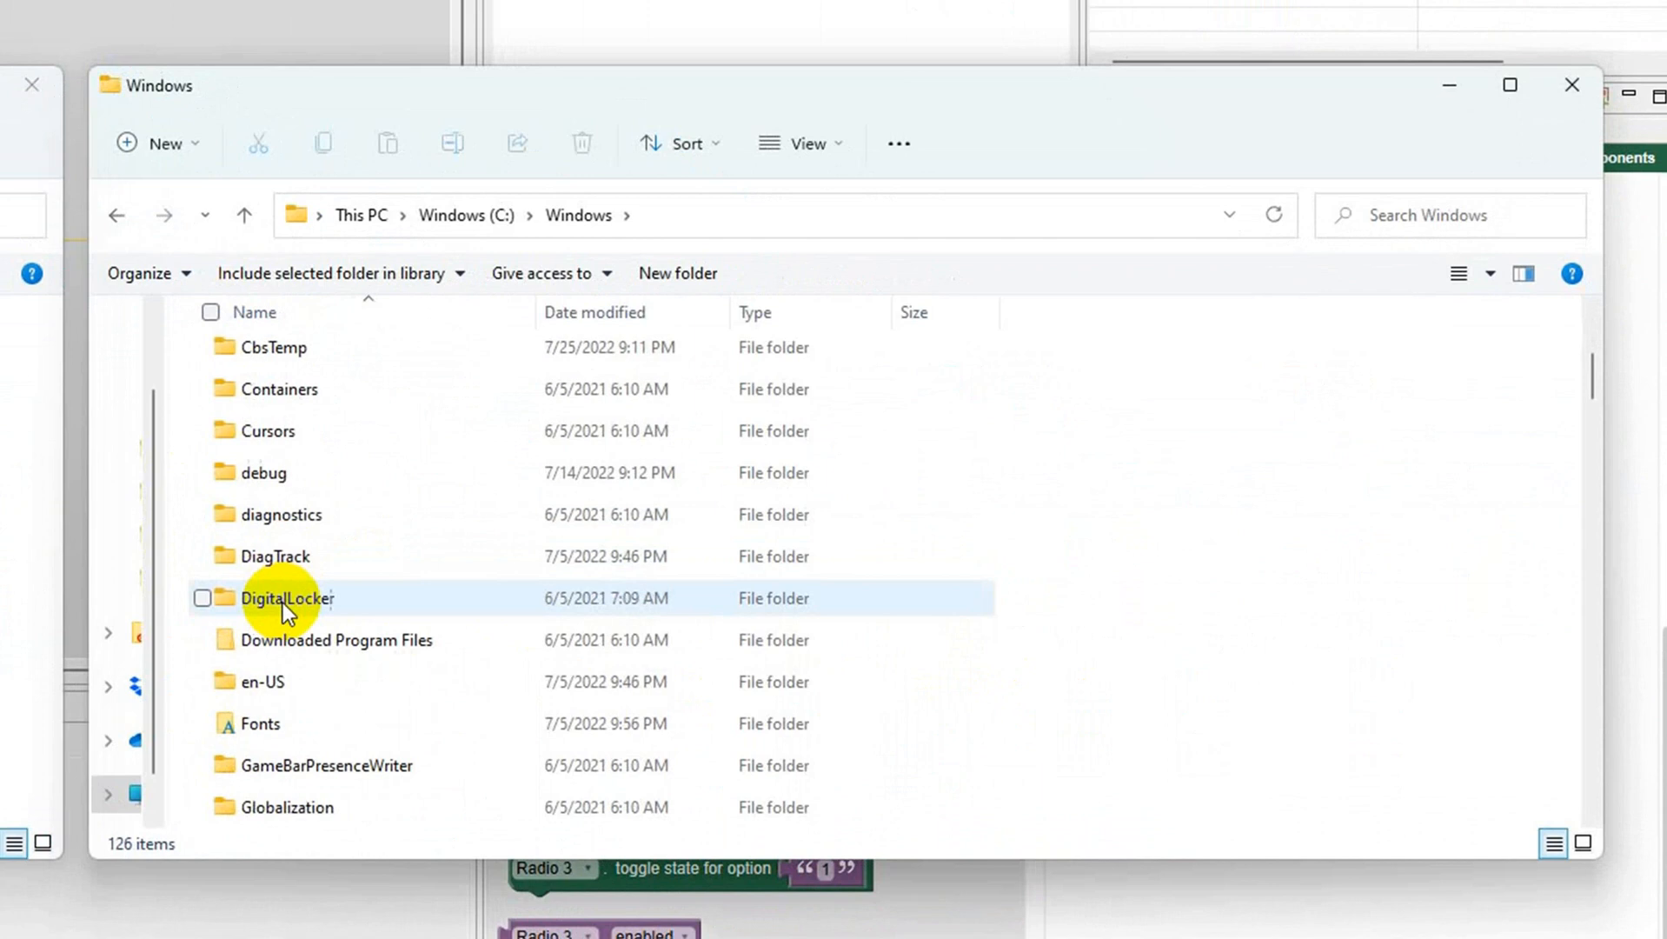
double_click(274, 679)
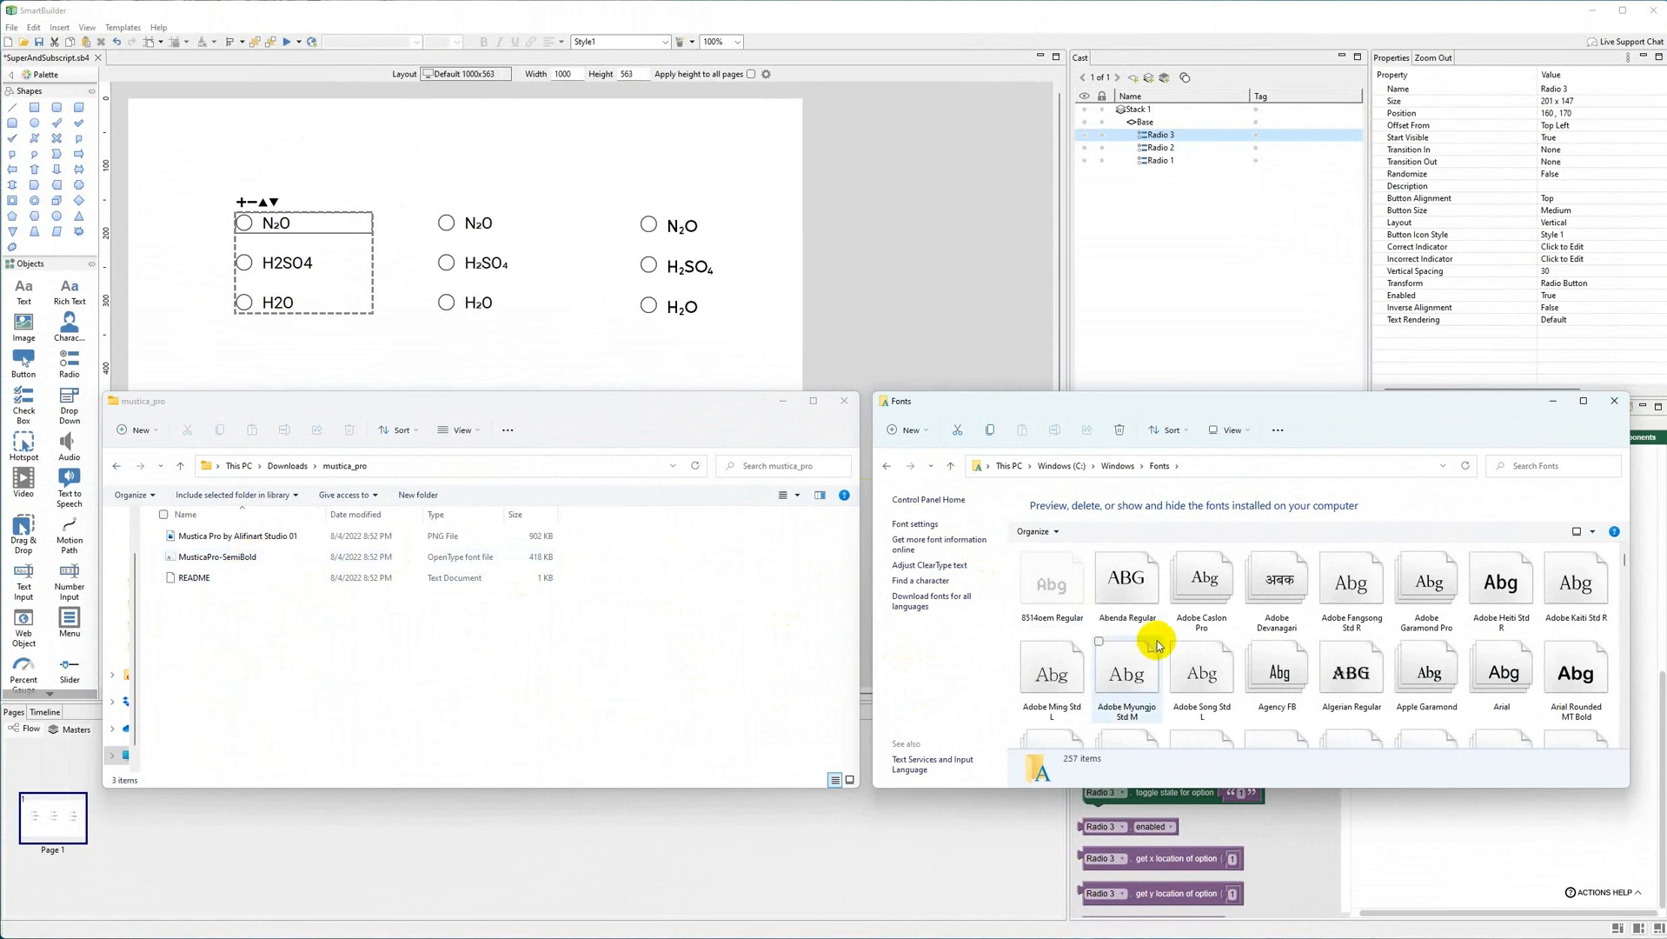
Switch back to SmartBuilder, preview the lesson to check the three radio groups, and close the preview
key(alt+Tab)
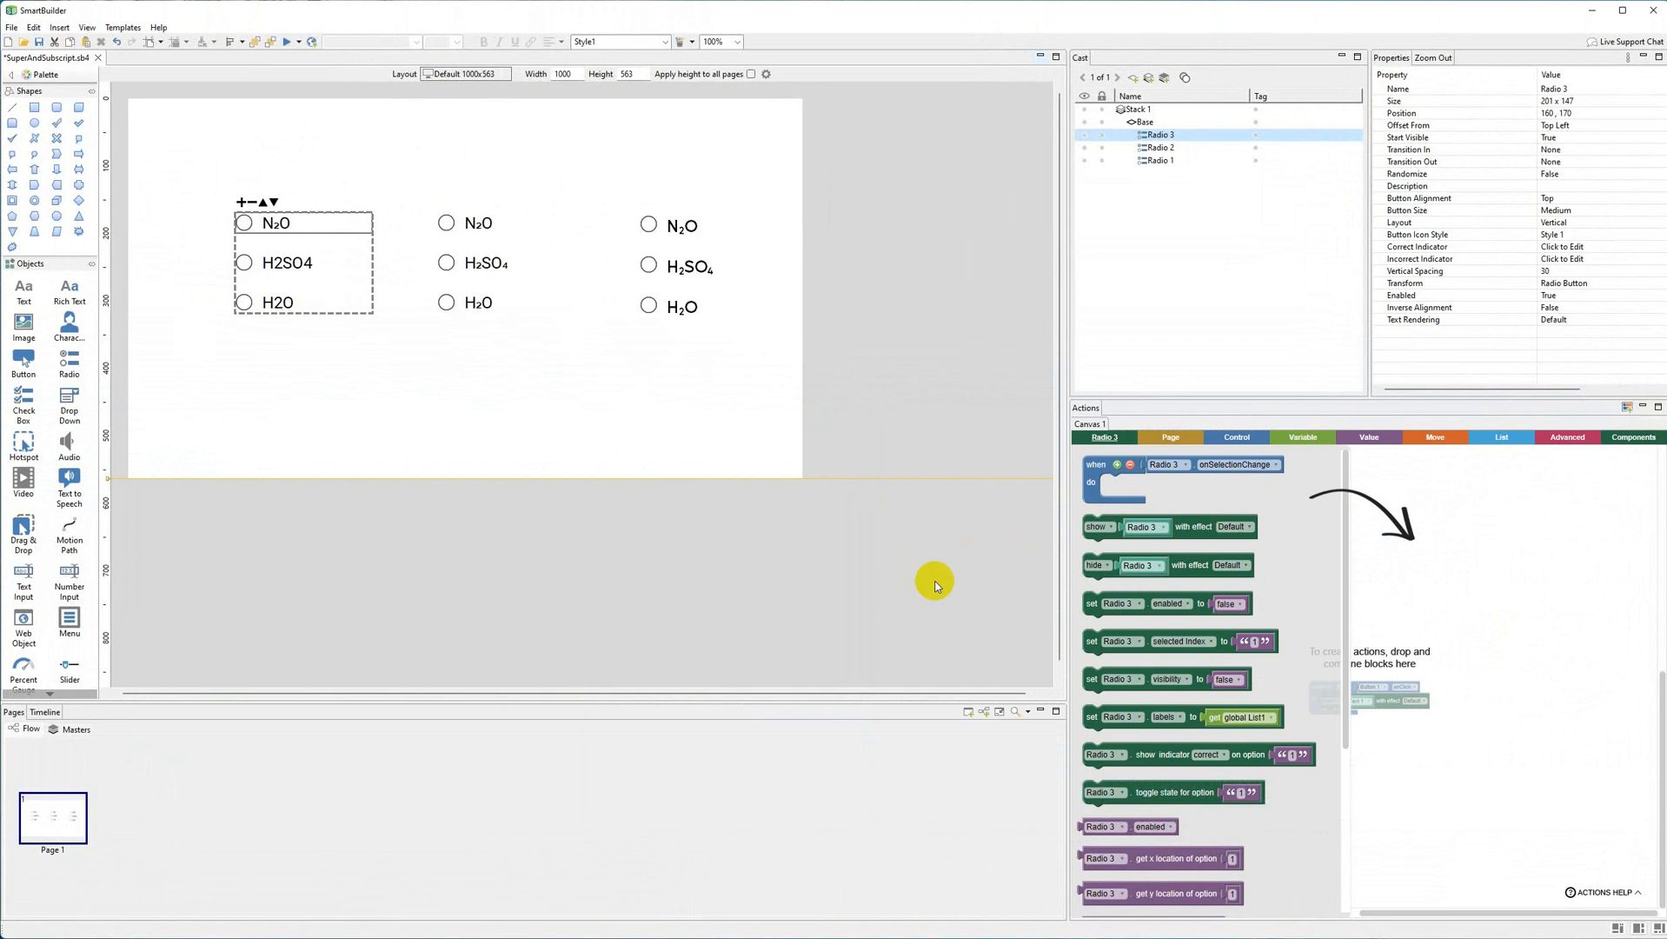
click(935, 586)
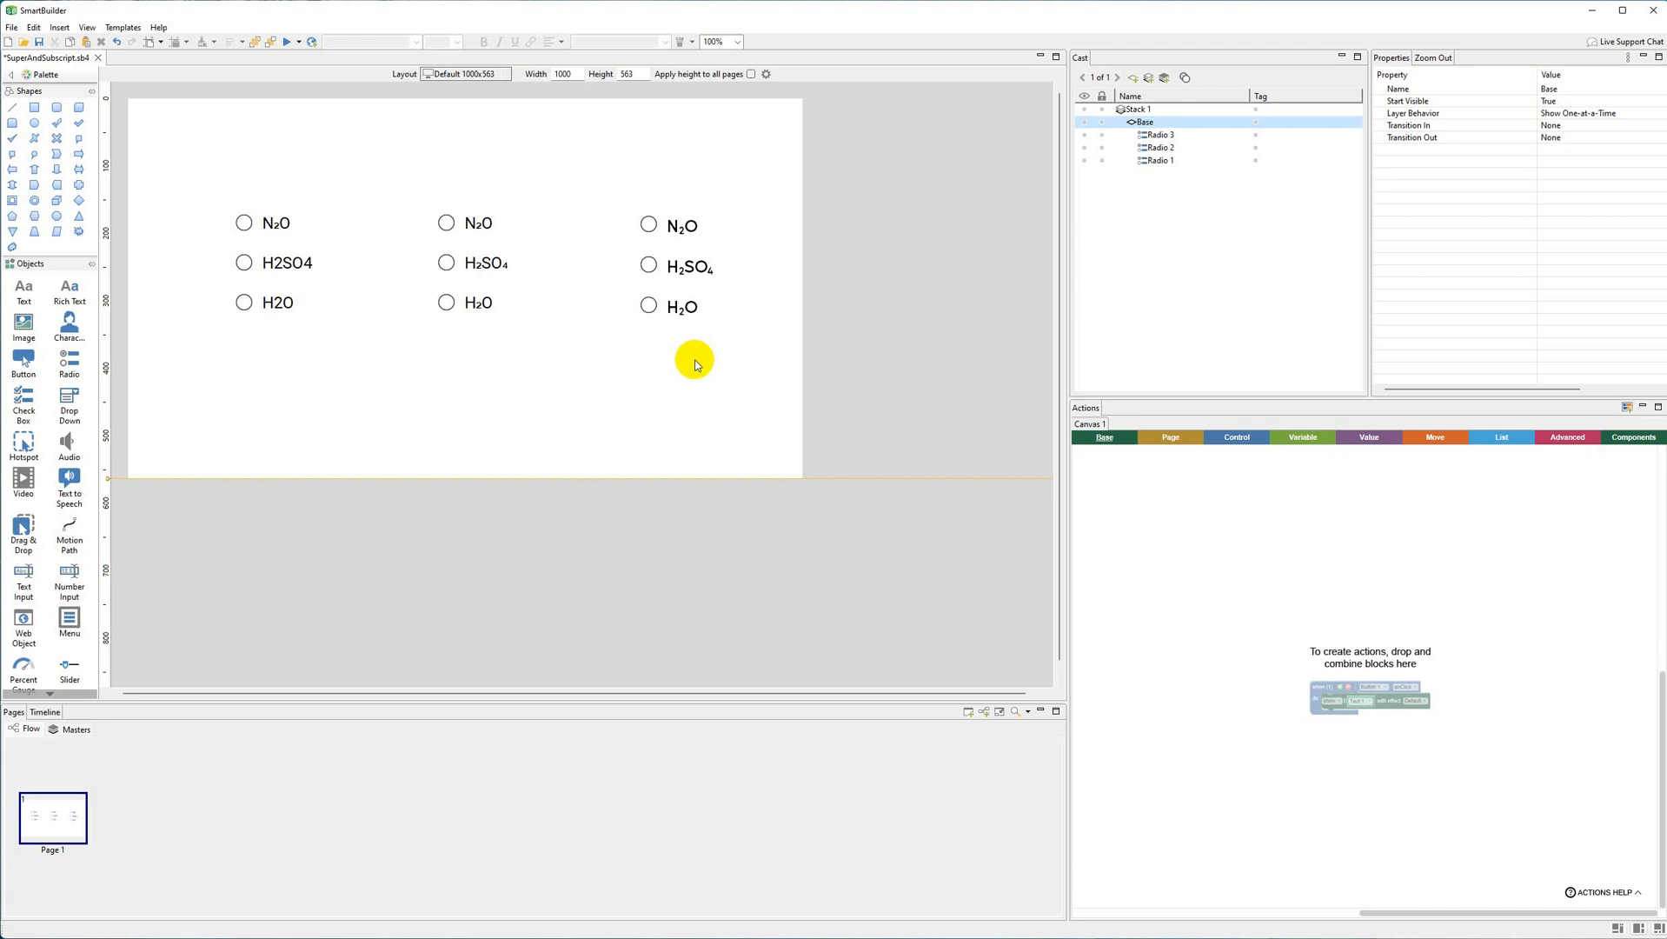
click(287, 42)
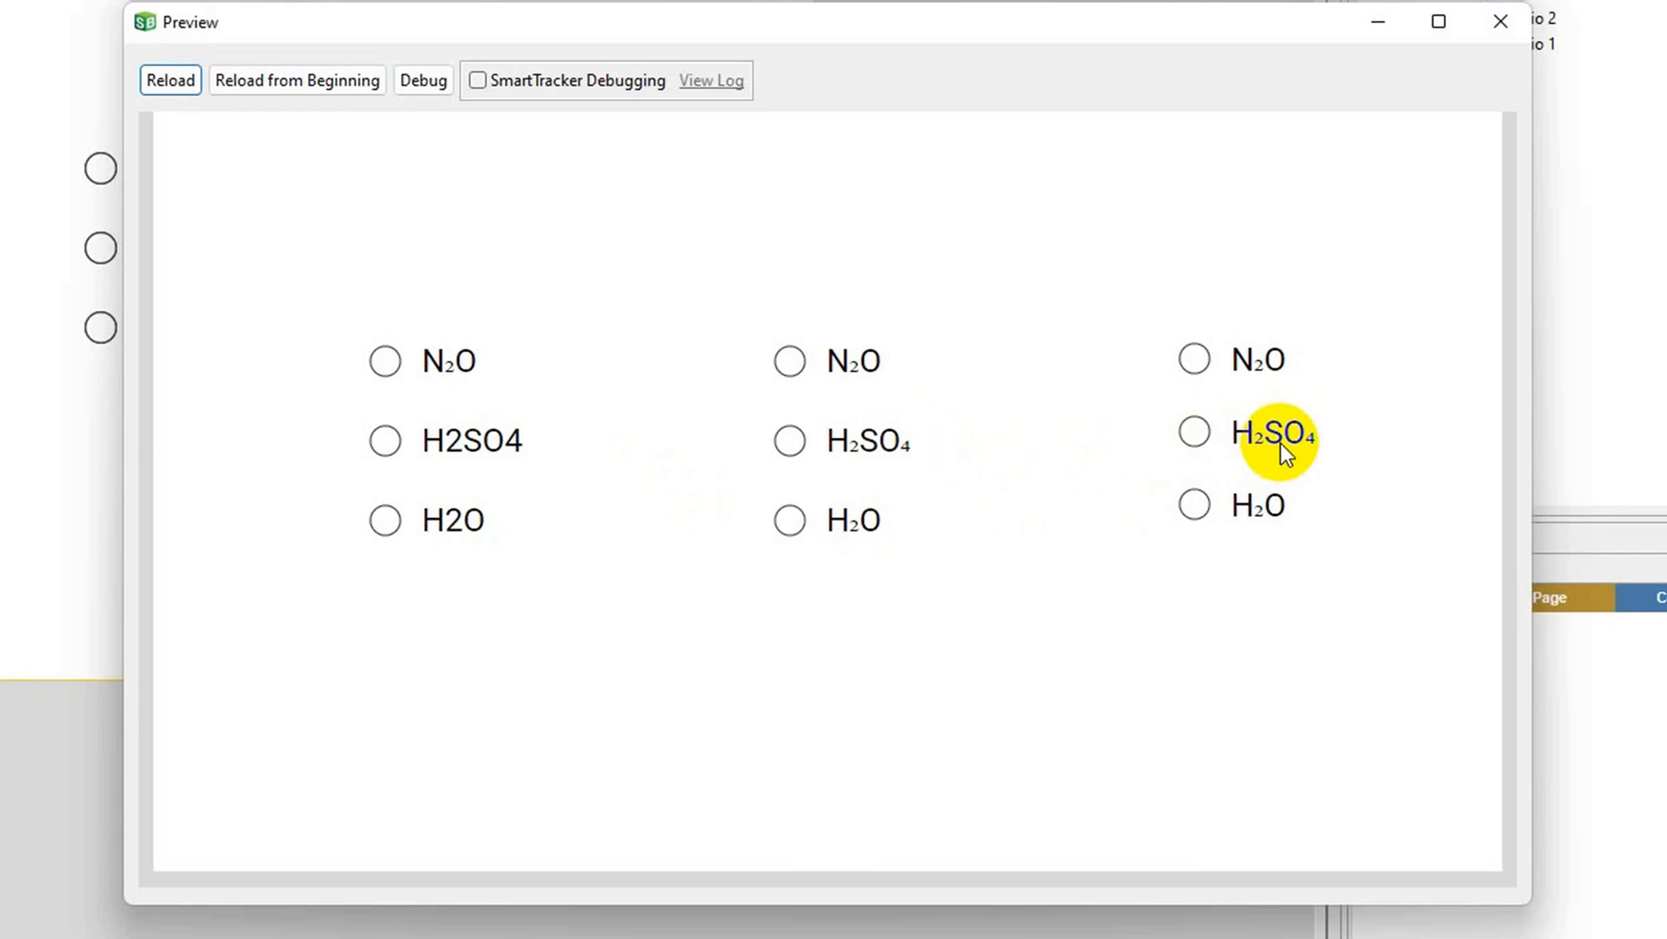
click(1493, 30)
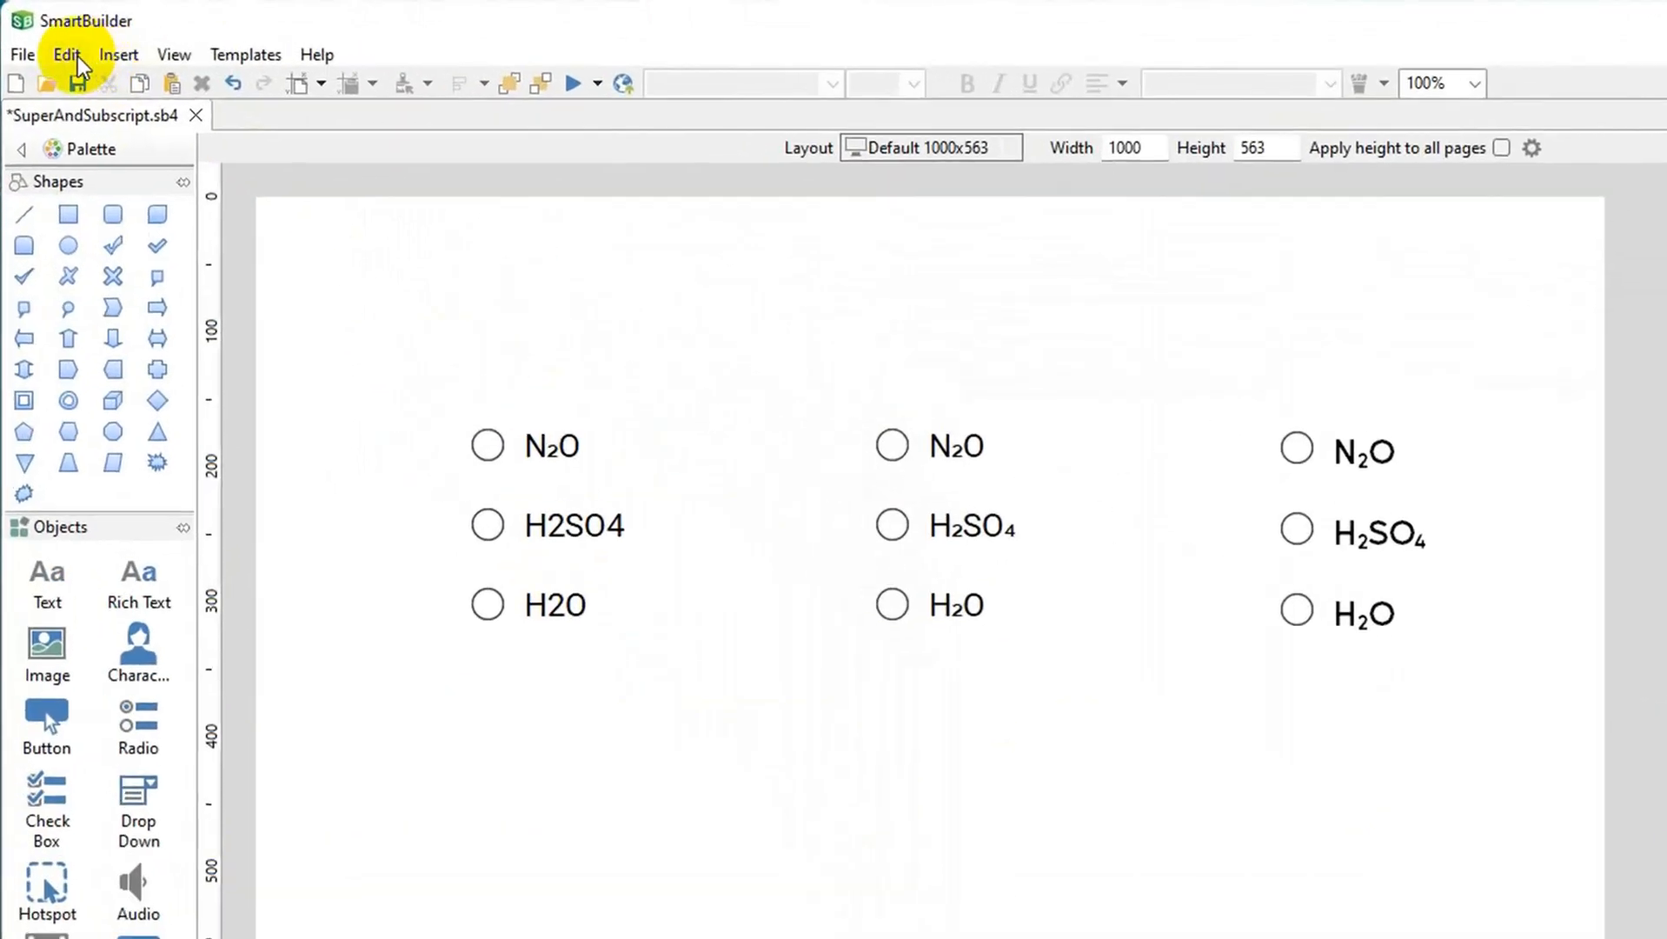
Open the embedded fonts manager from the lesson's authoring settings and embed the Mustica Pro SemBd font
click(33, 27)
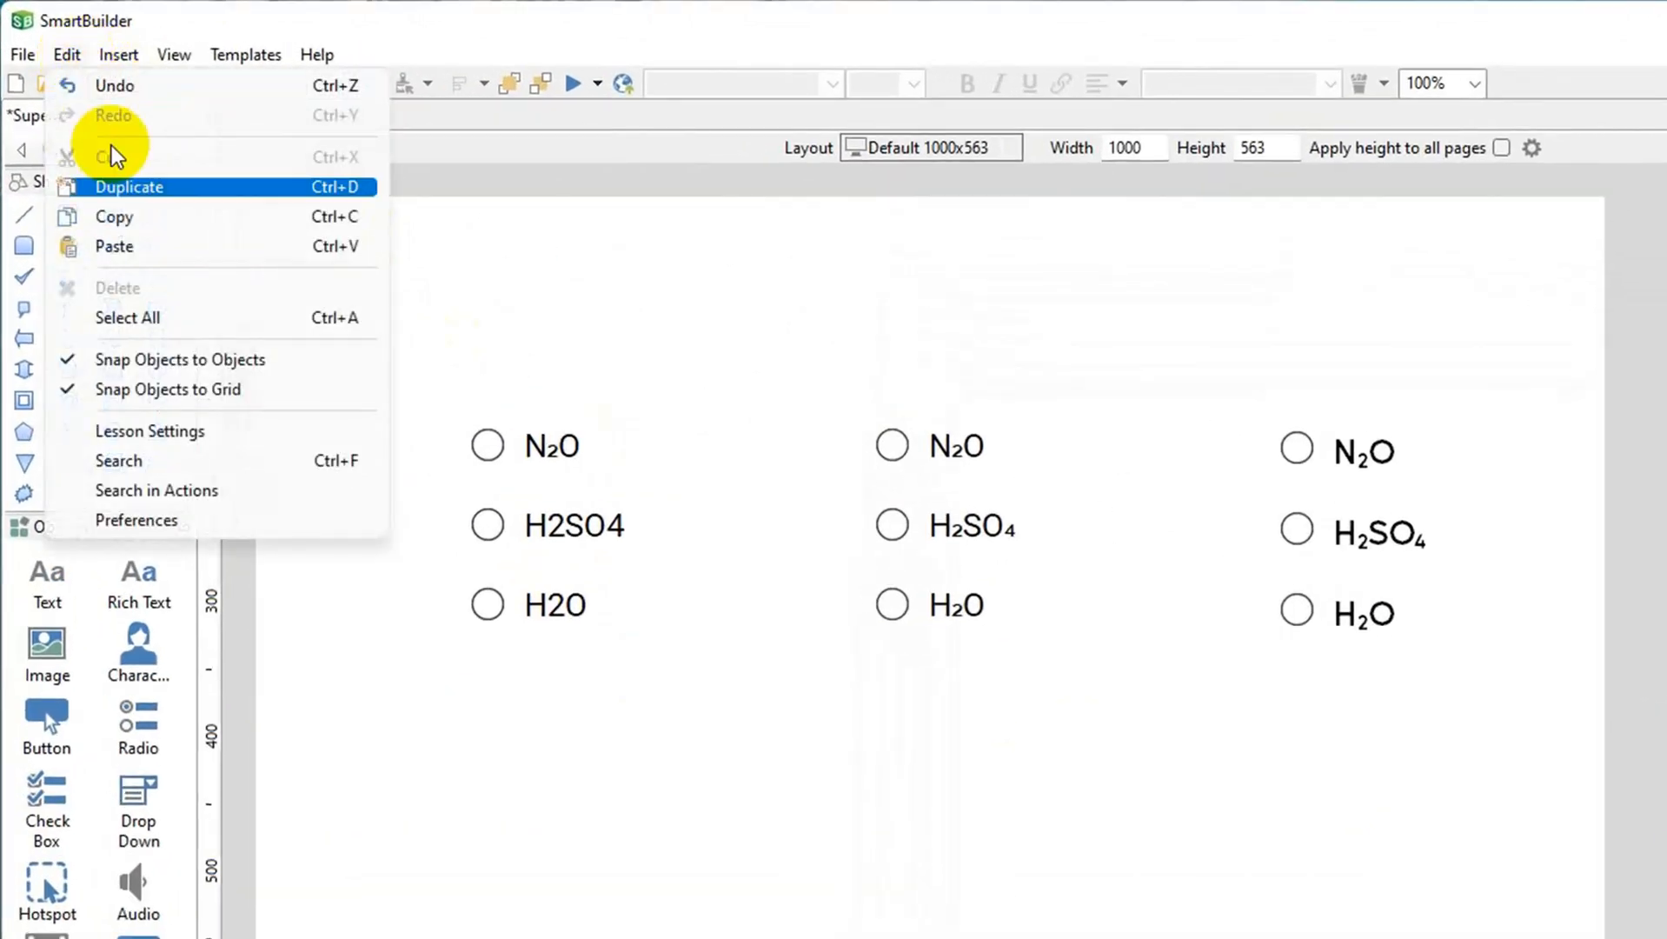
click(158, 431)
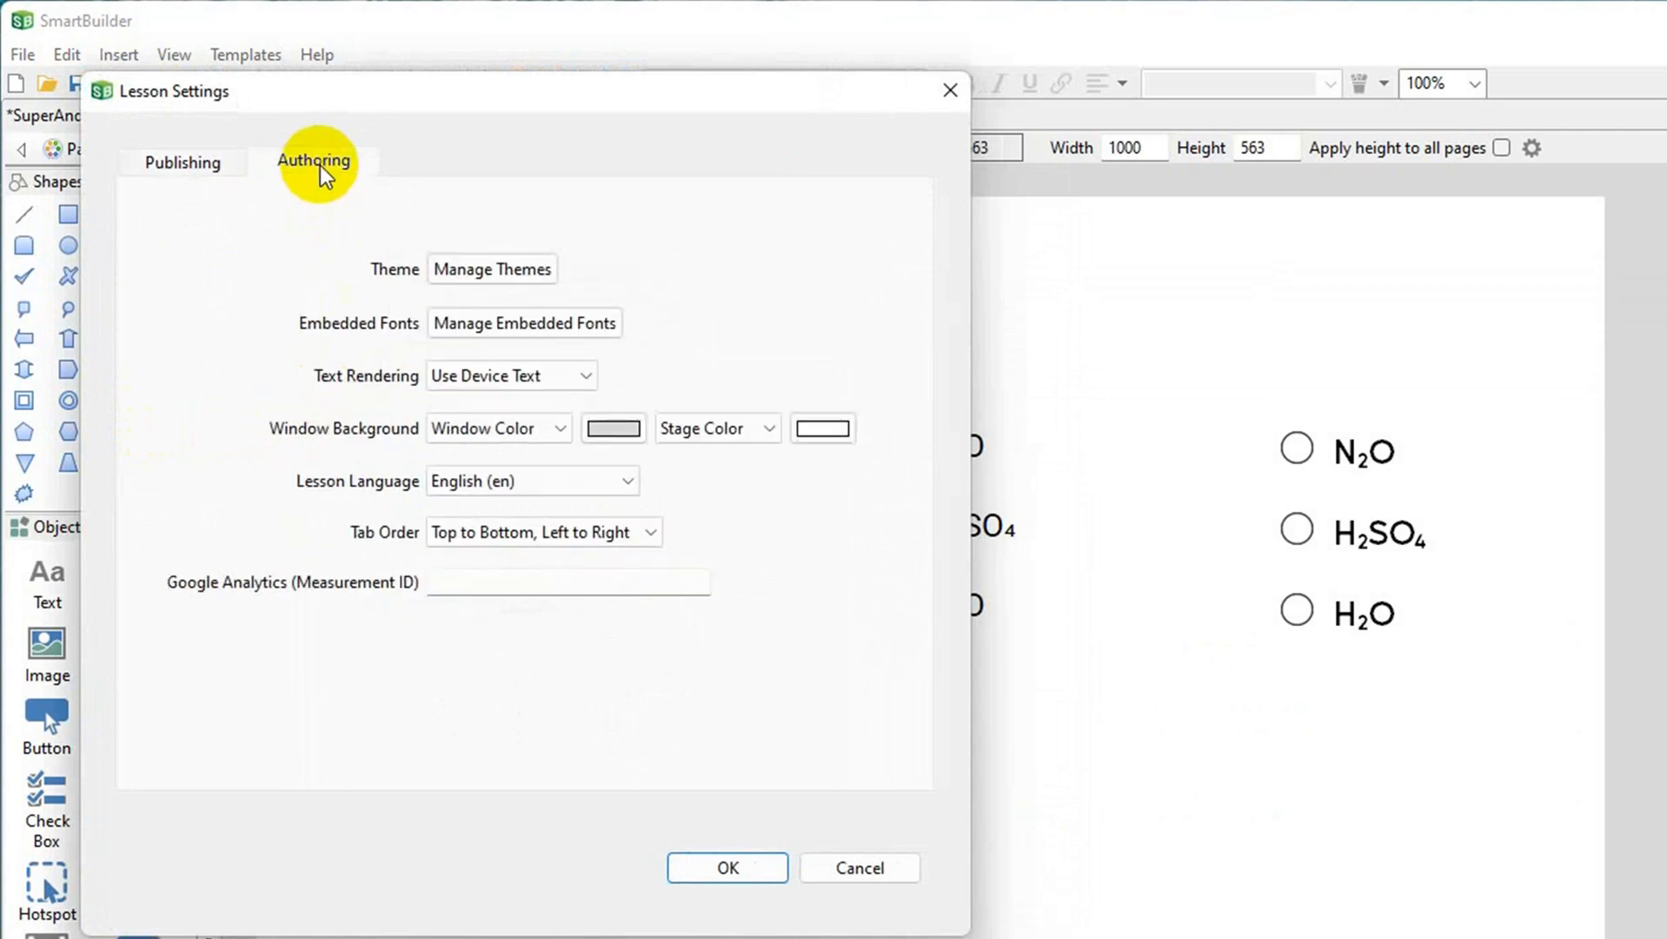
click(508, 324)
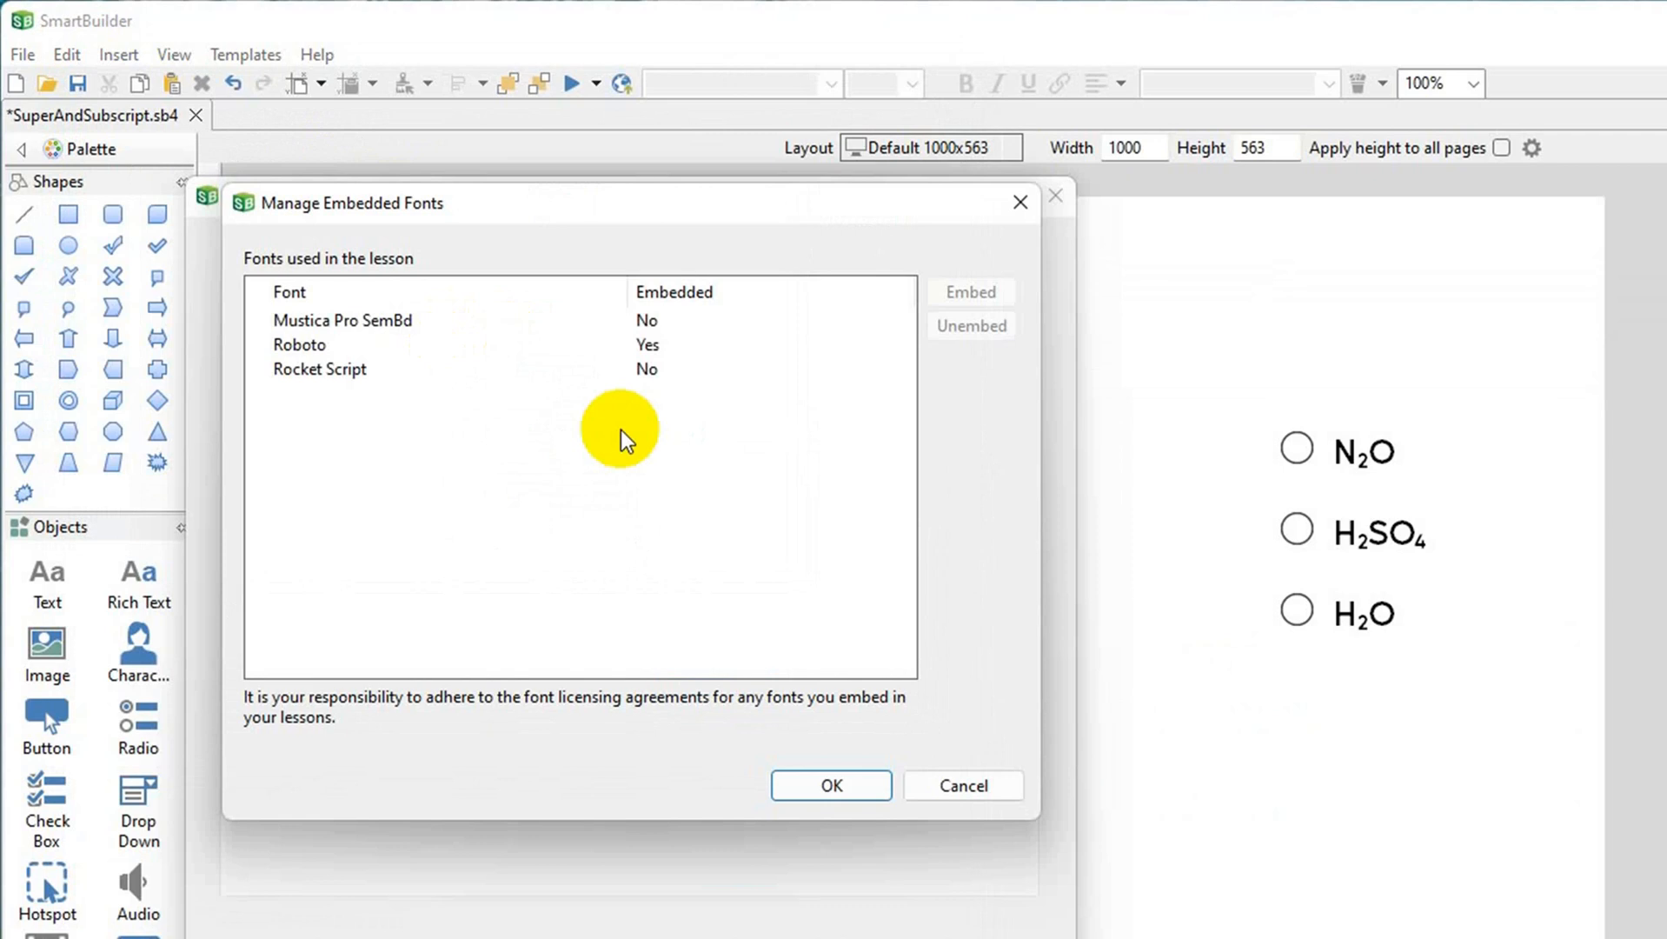
click(644, 324)
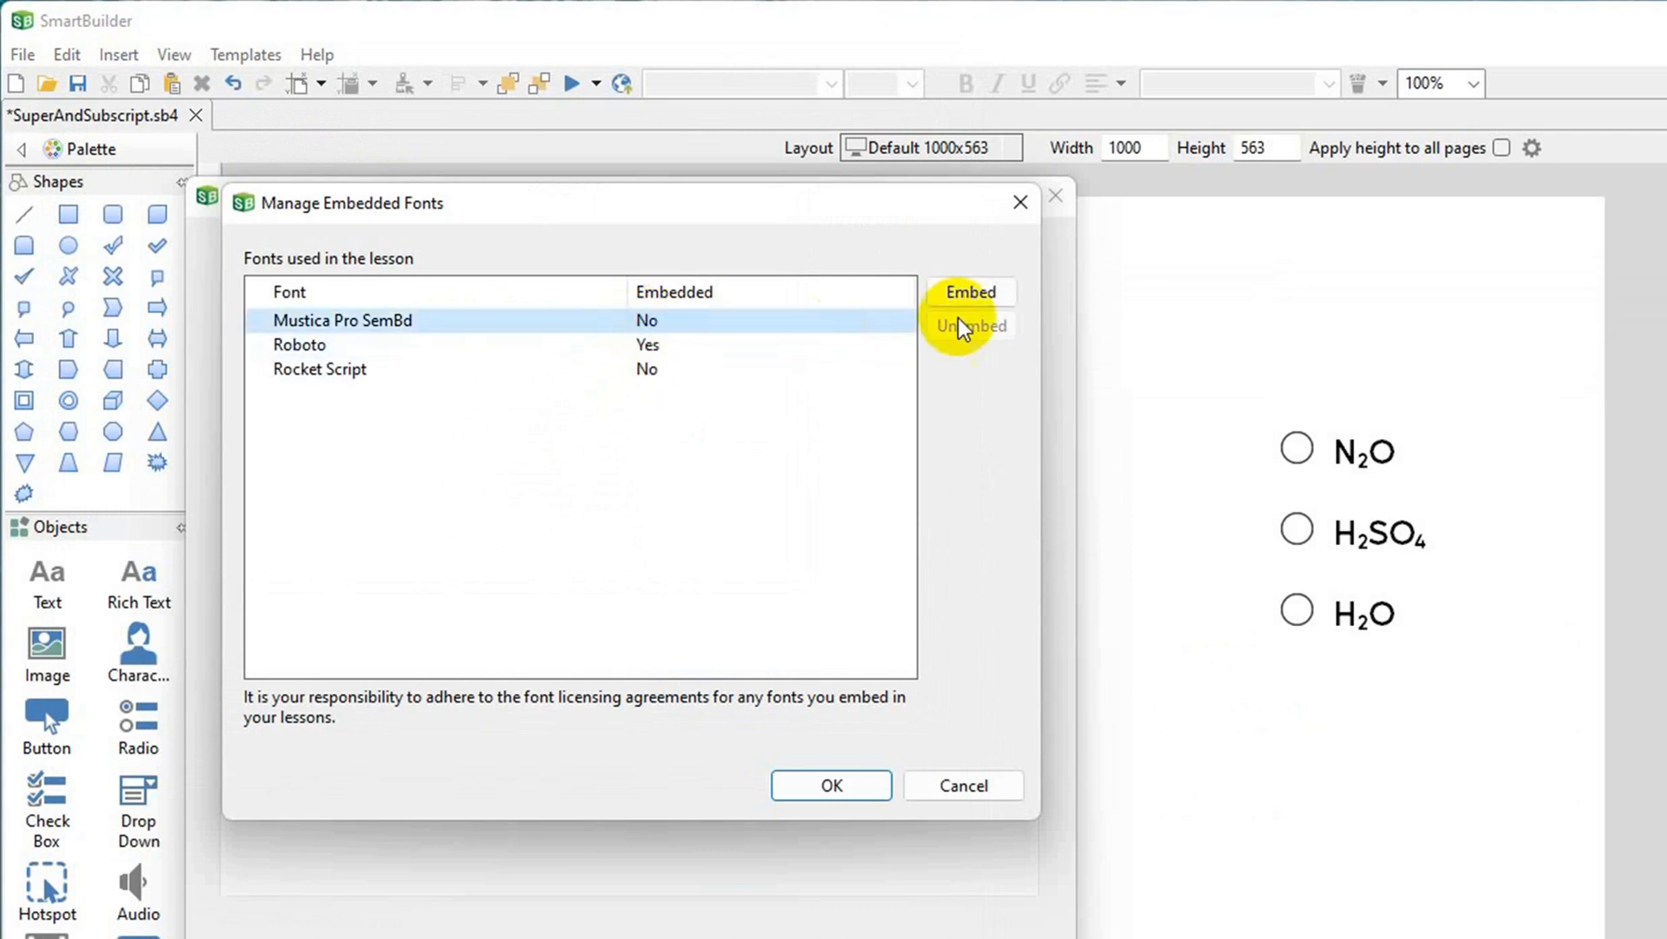
click(983, 297)
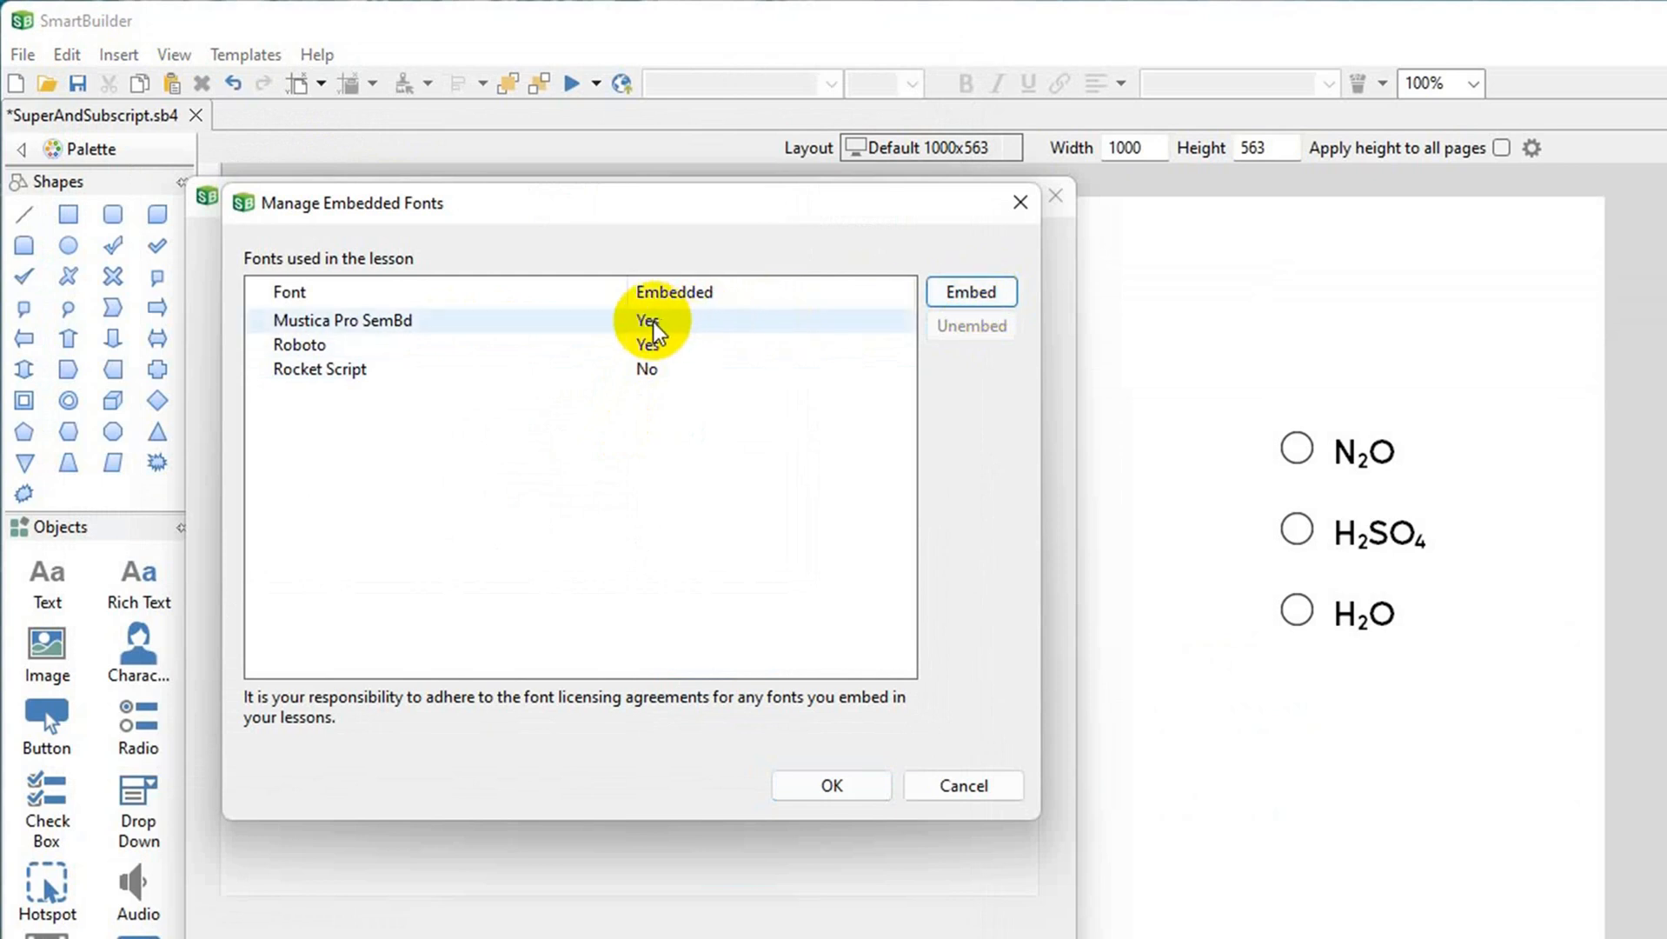
click(650, 375)
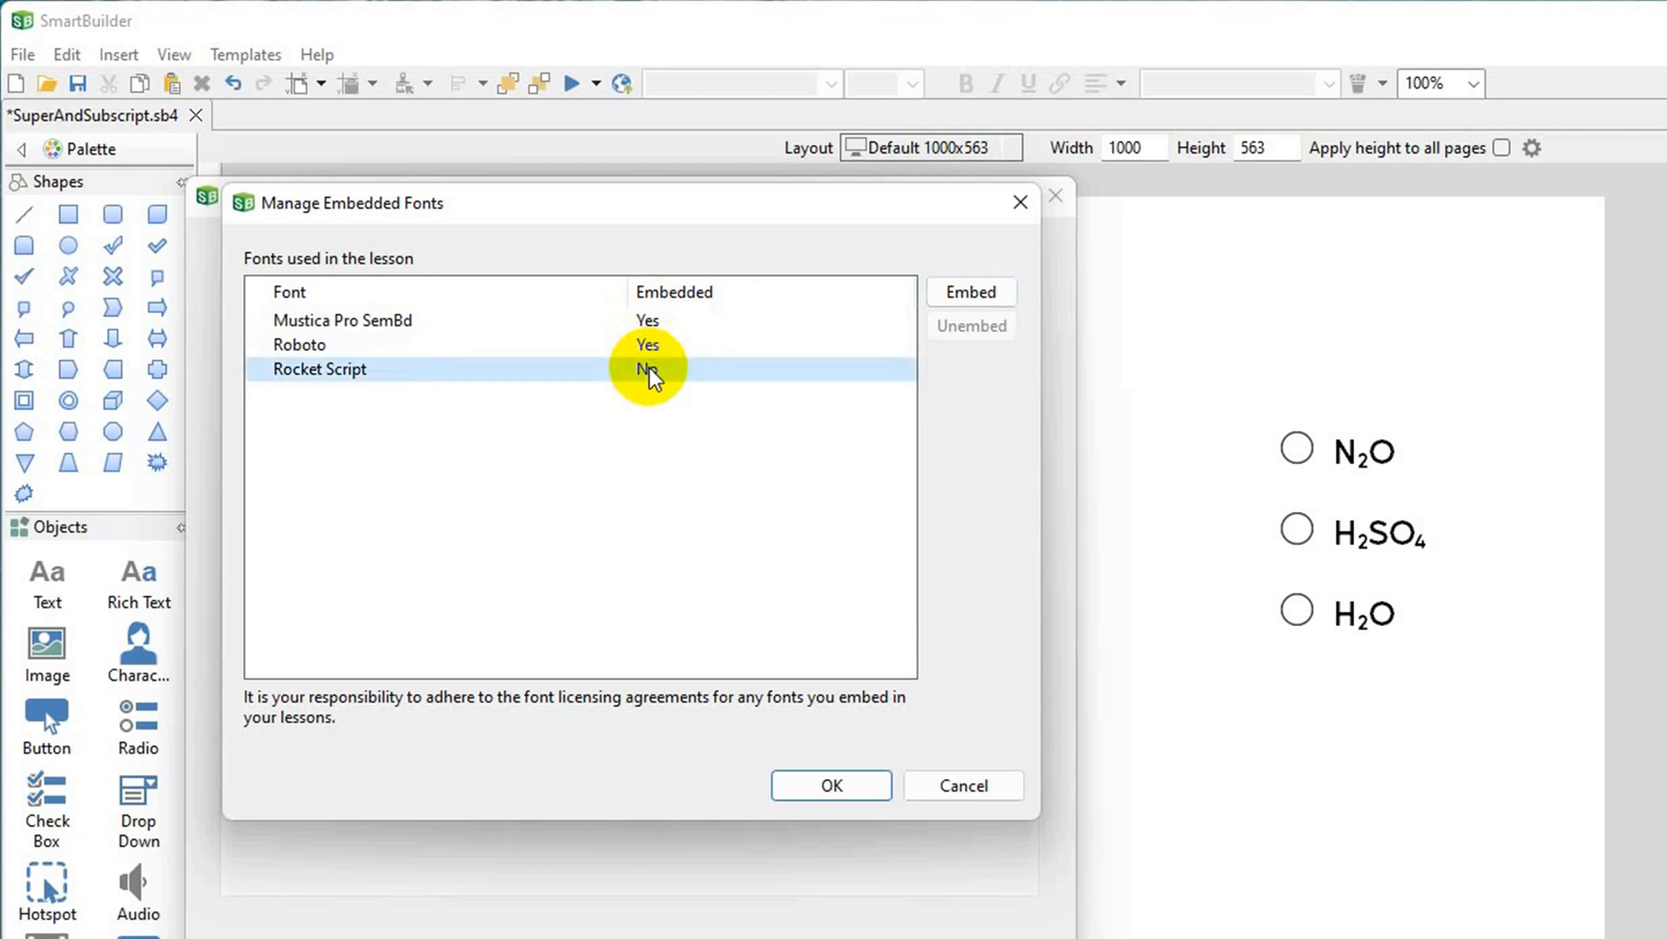
click(965, 293)
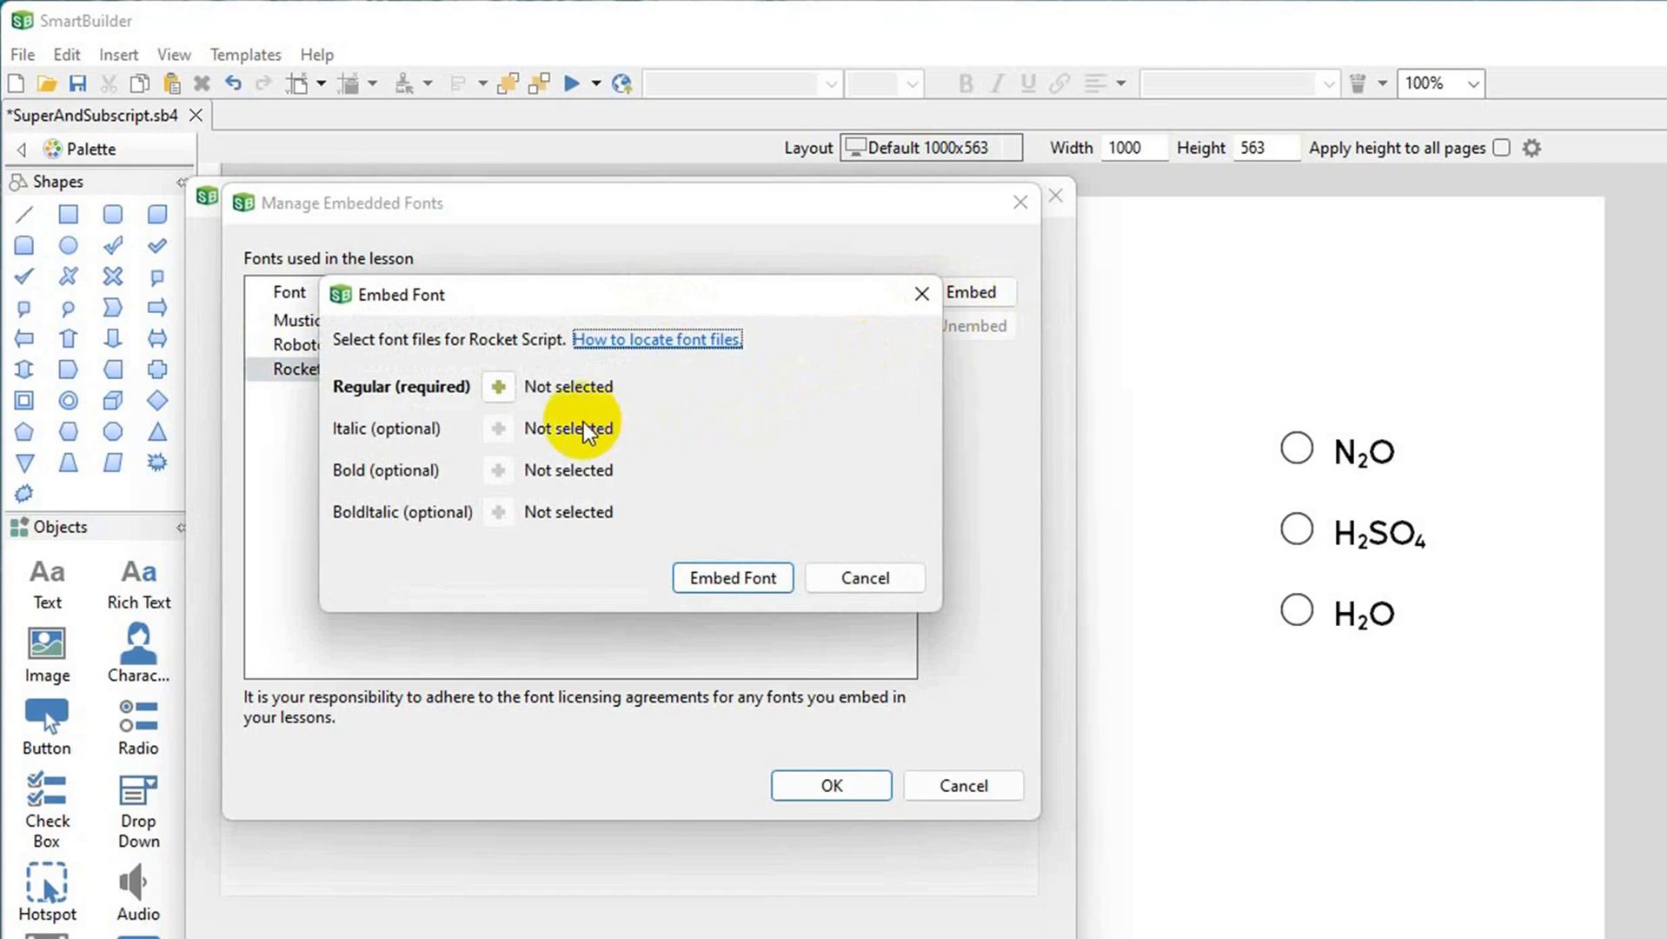
click(498, 389)
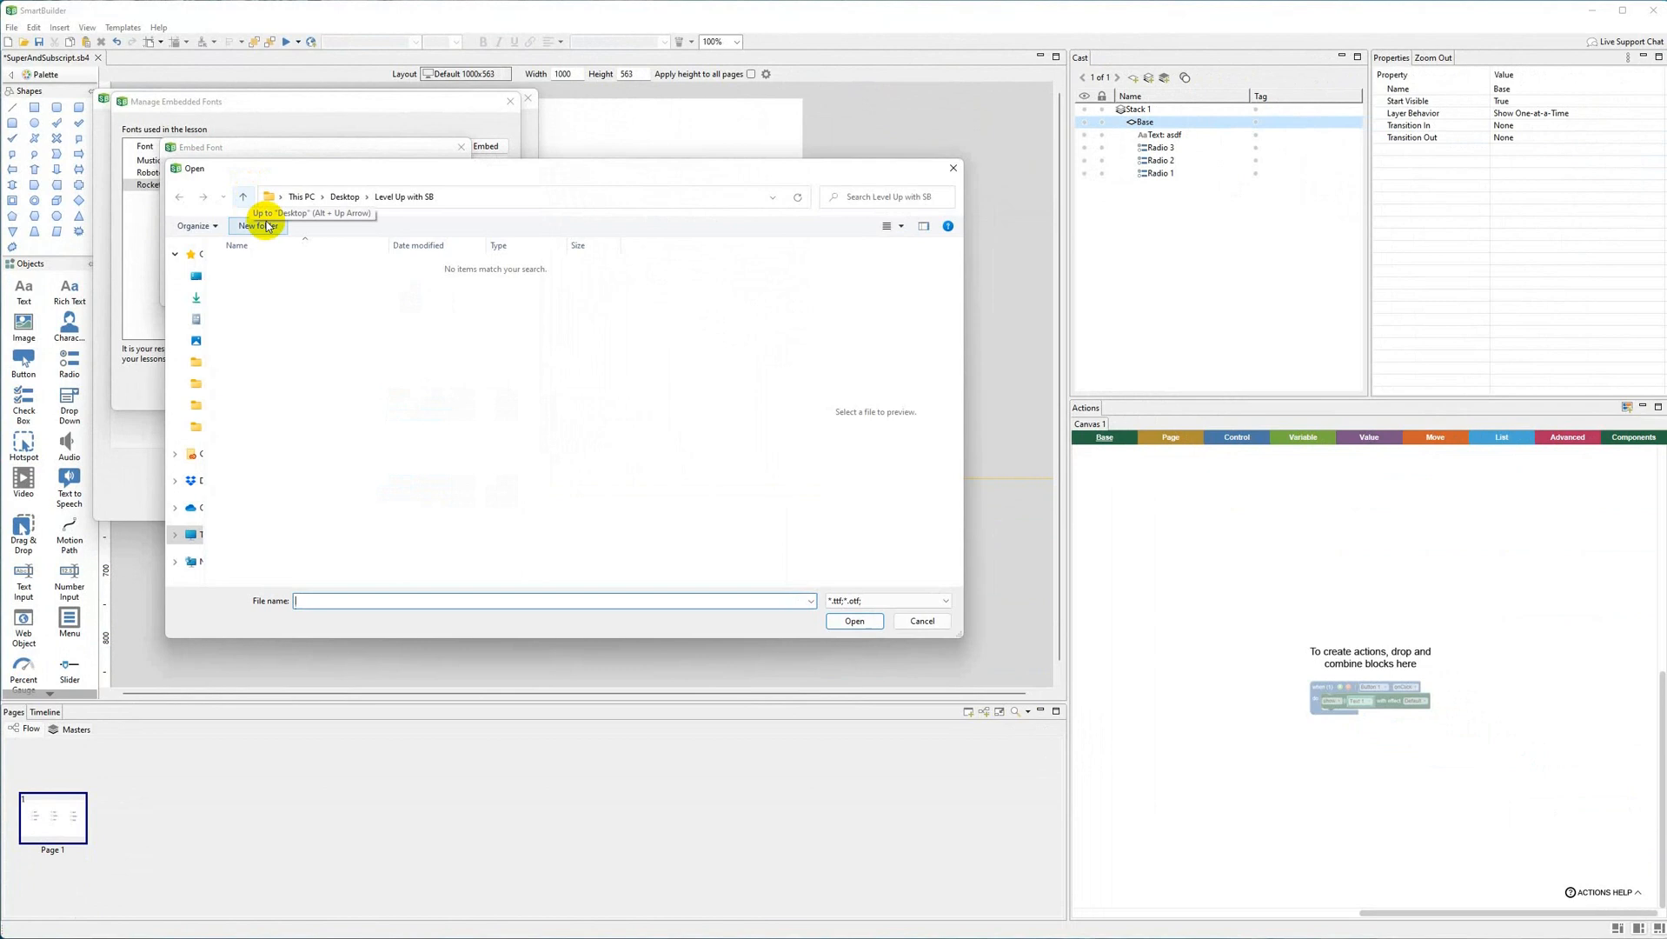
click(198, 298)
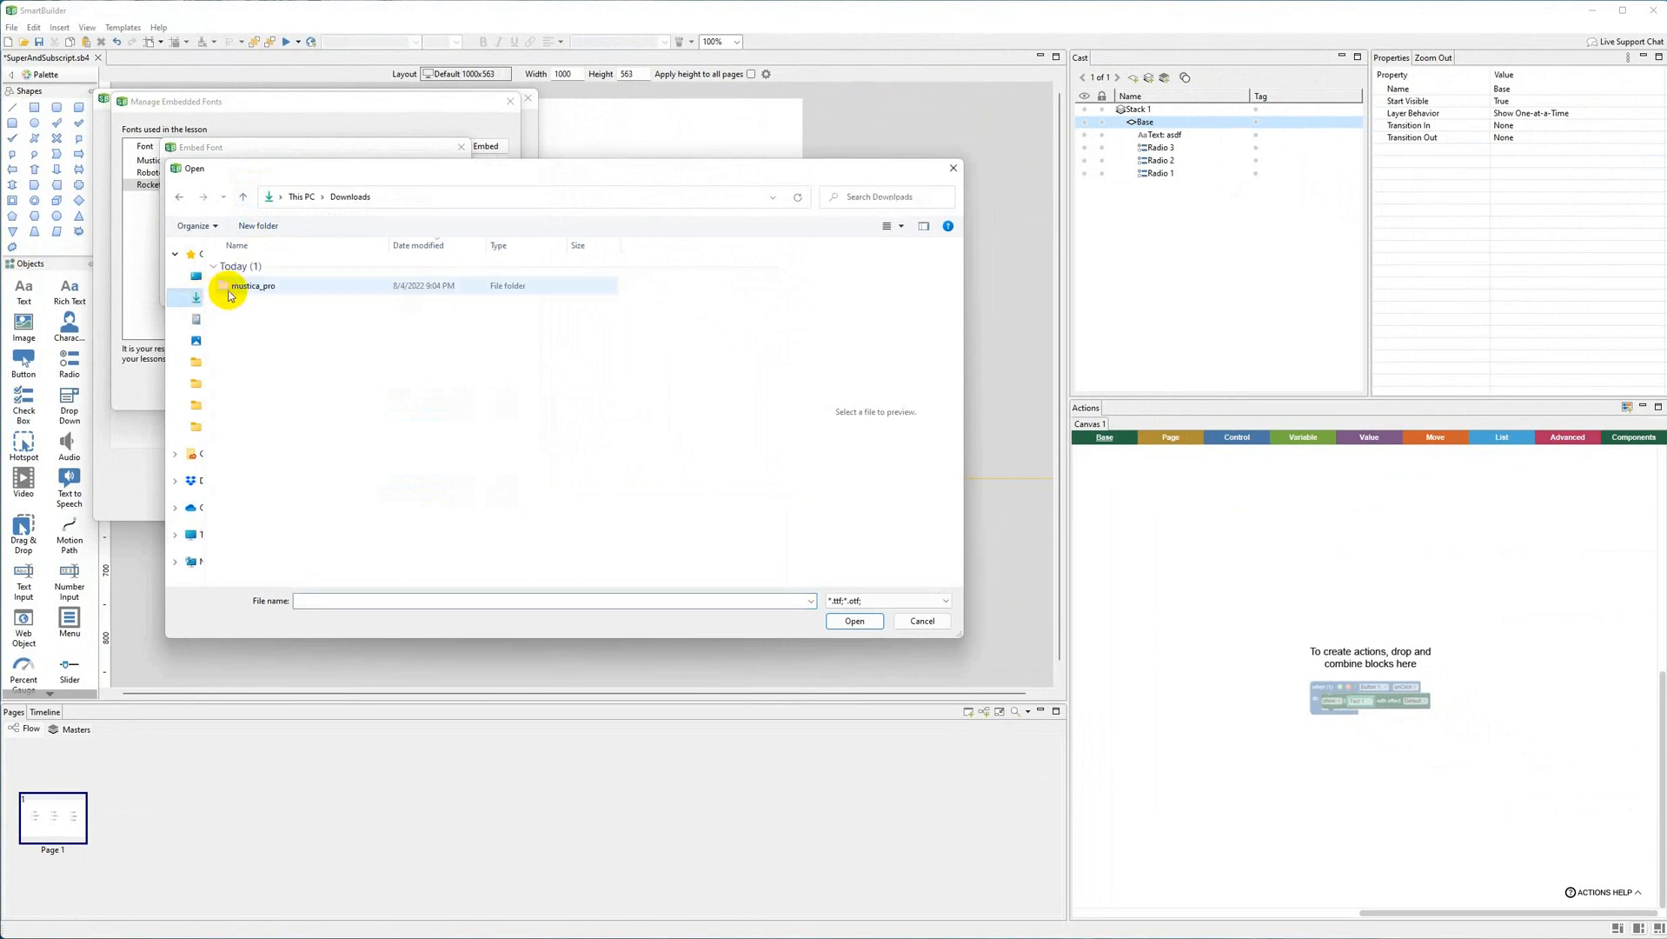
double_click(243, 281)
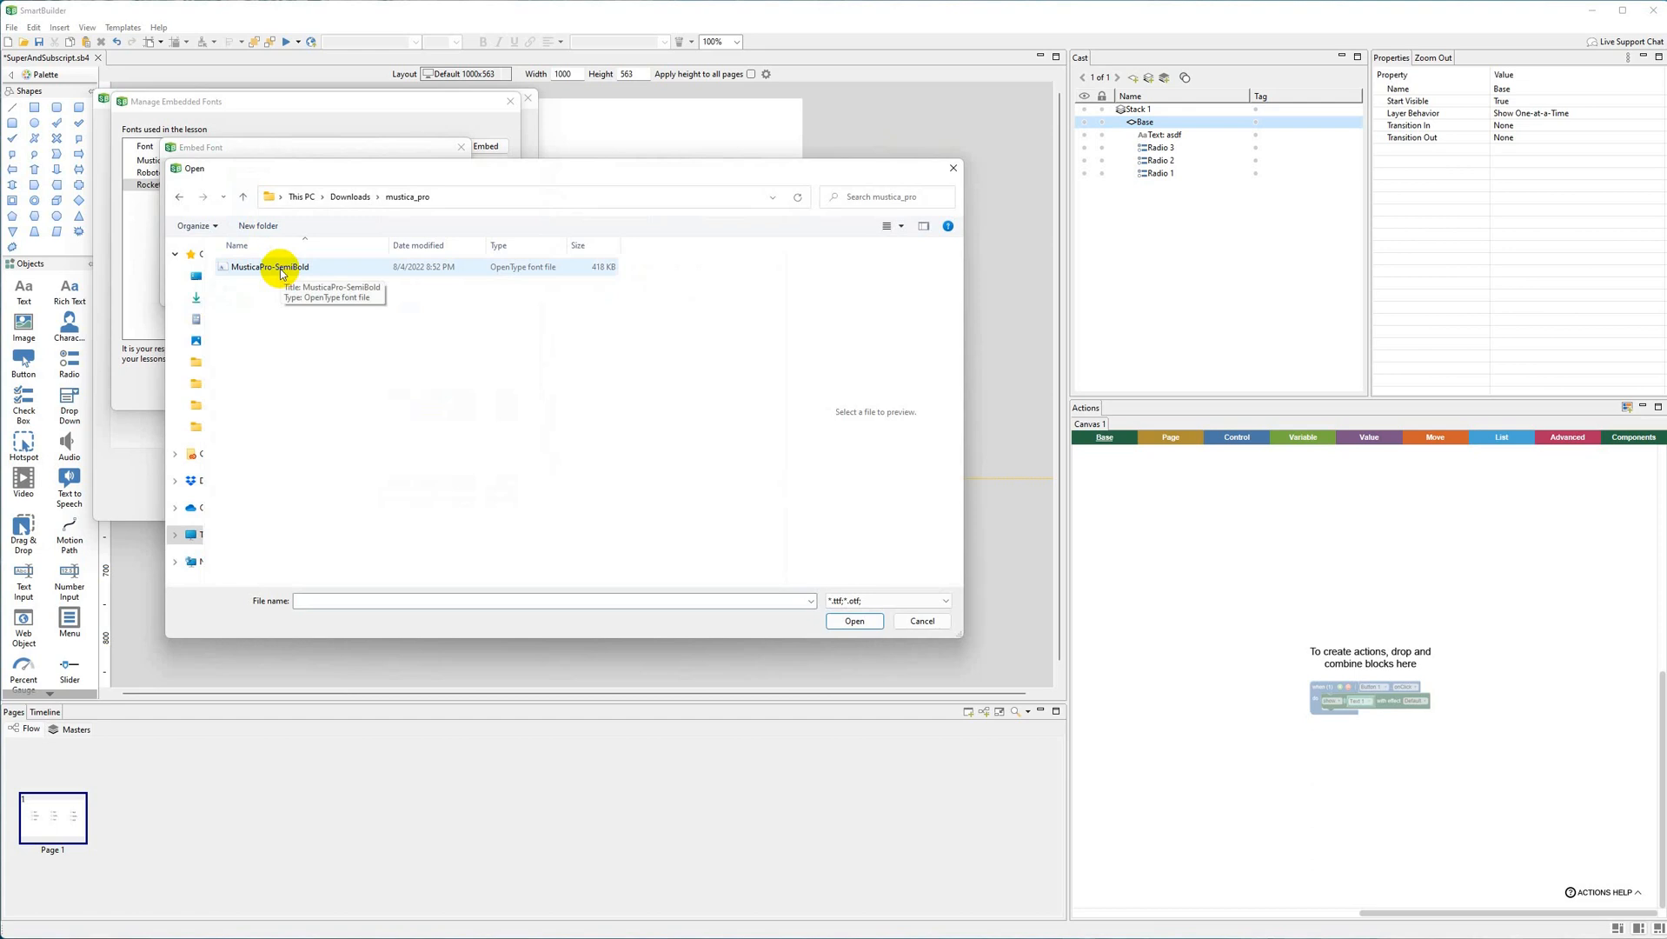
click(933, 625)
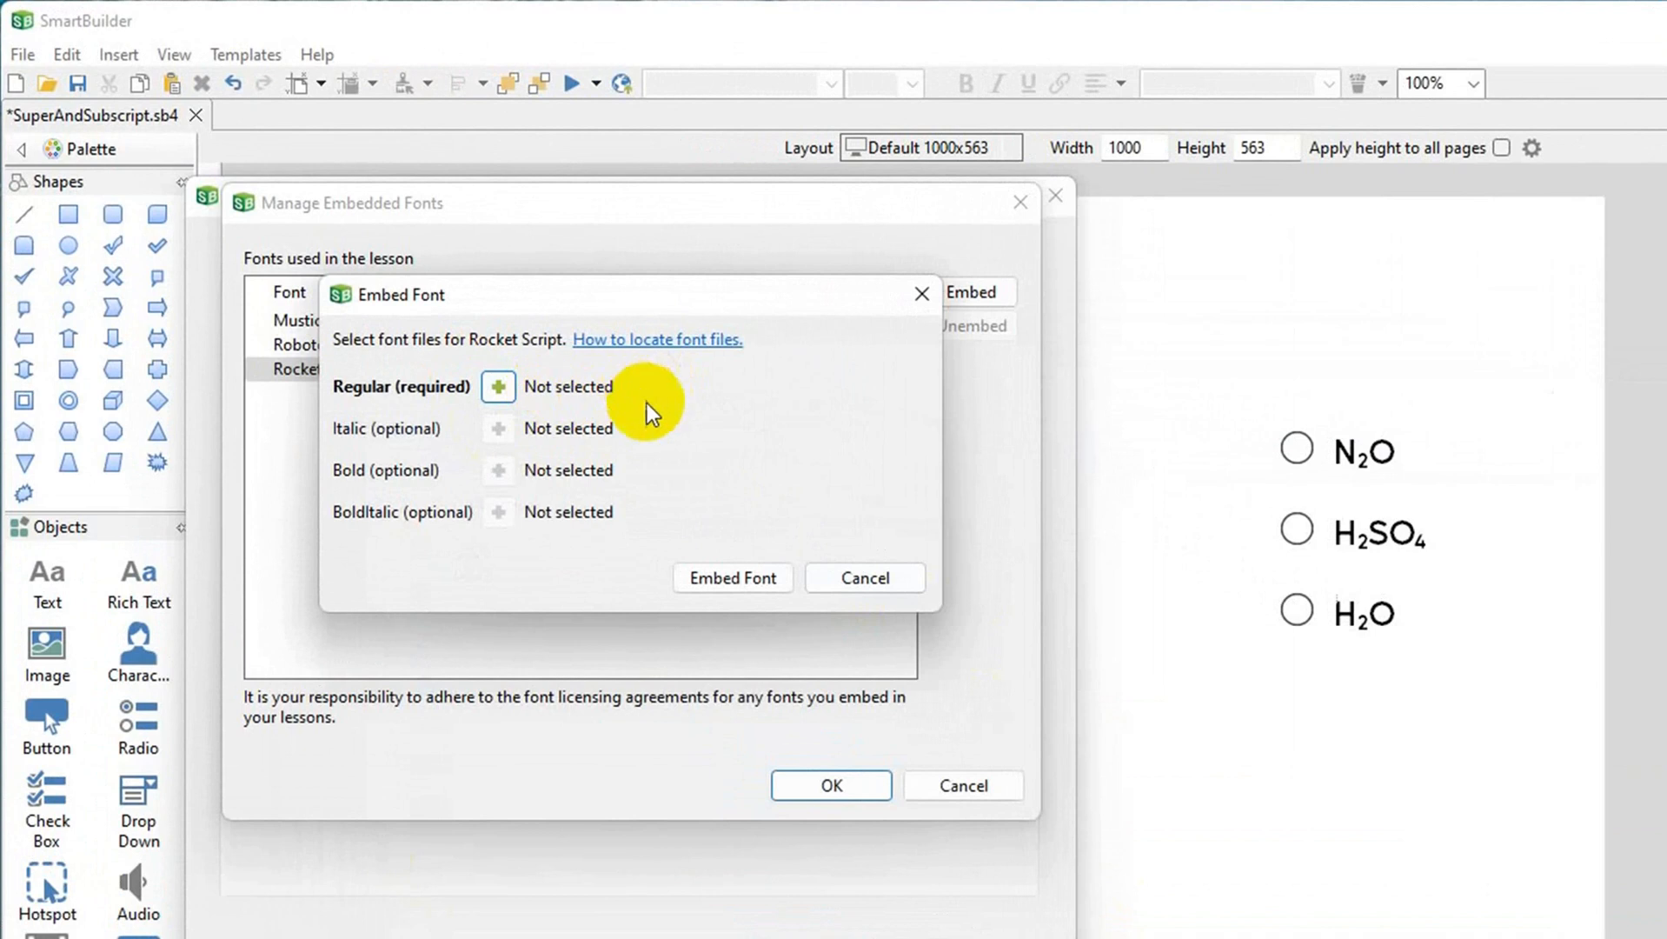
click(860, 576)
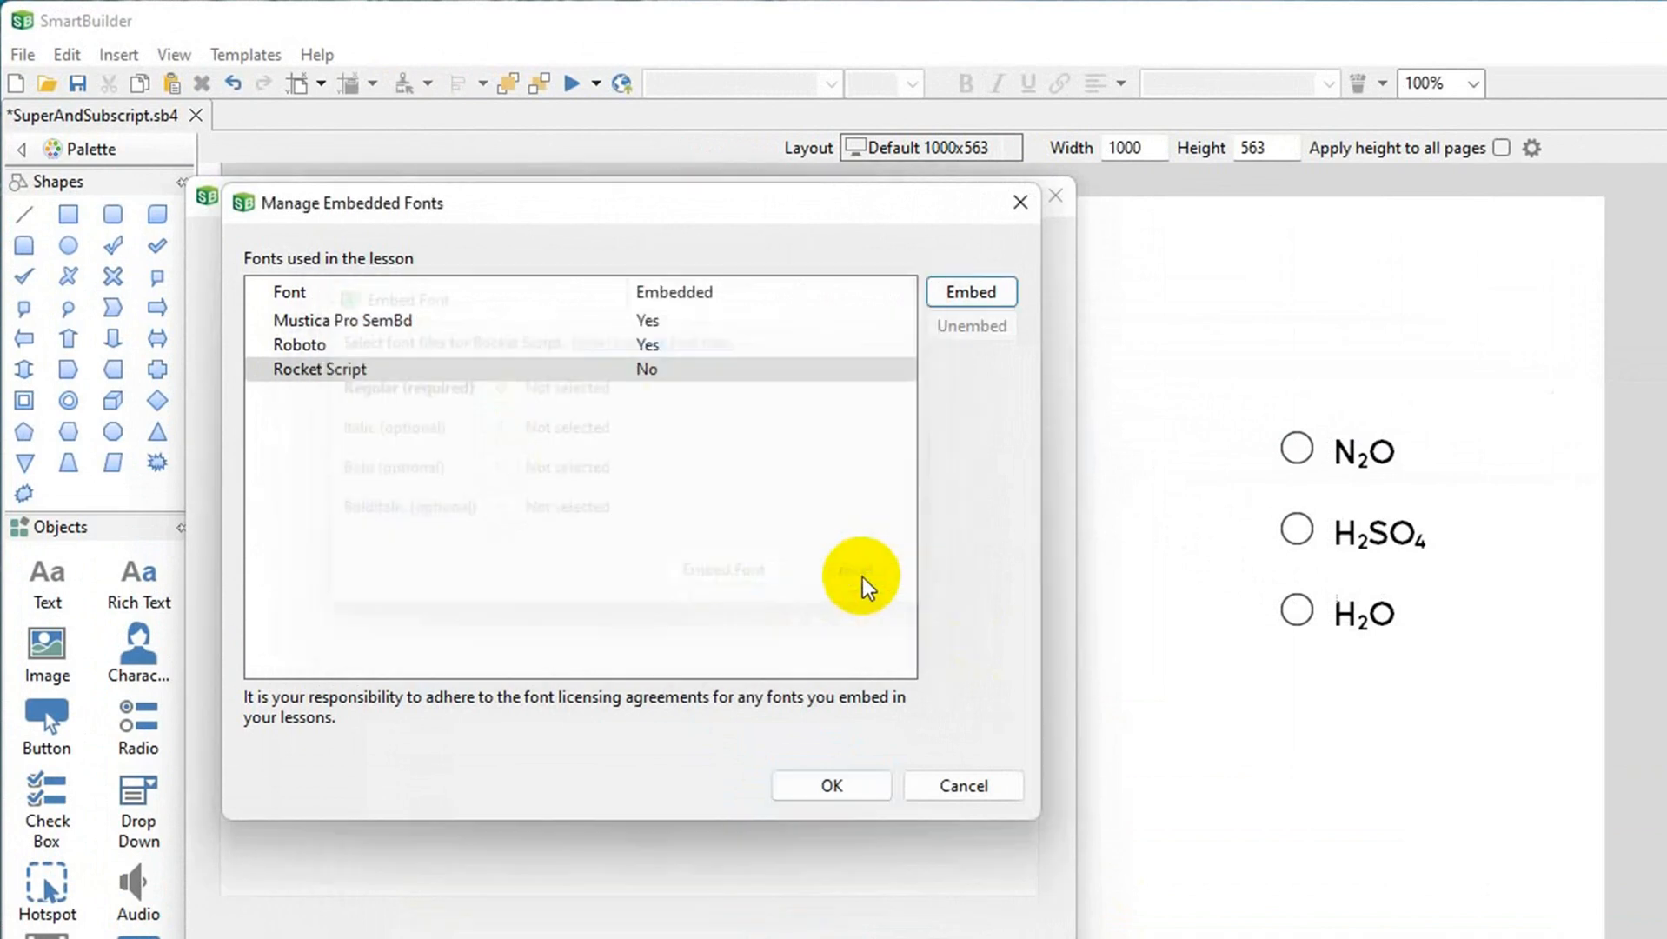
Apply the embedded font changes and the lesson settings, and preview the lesson with its three radio groups
click(599, 320)
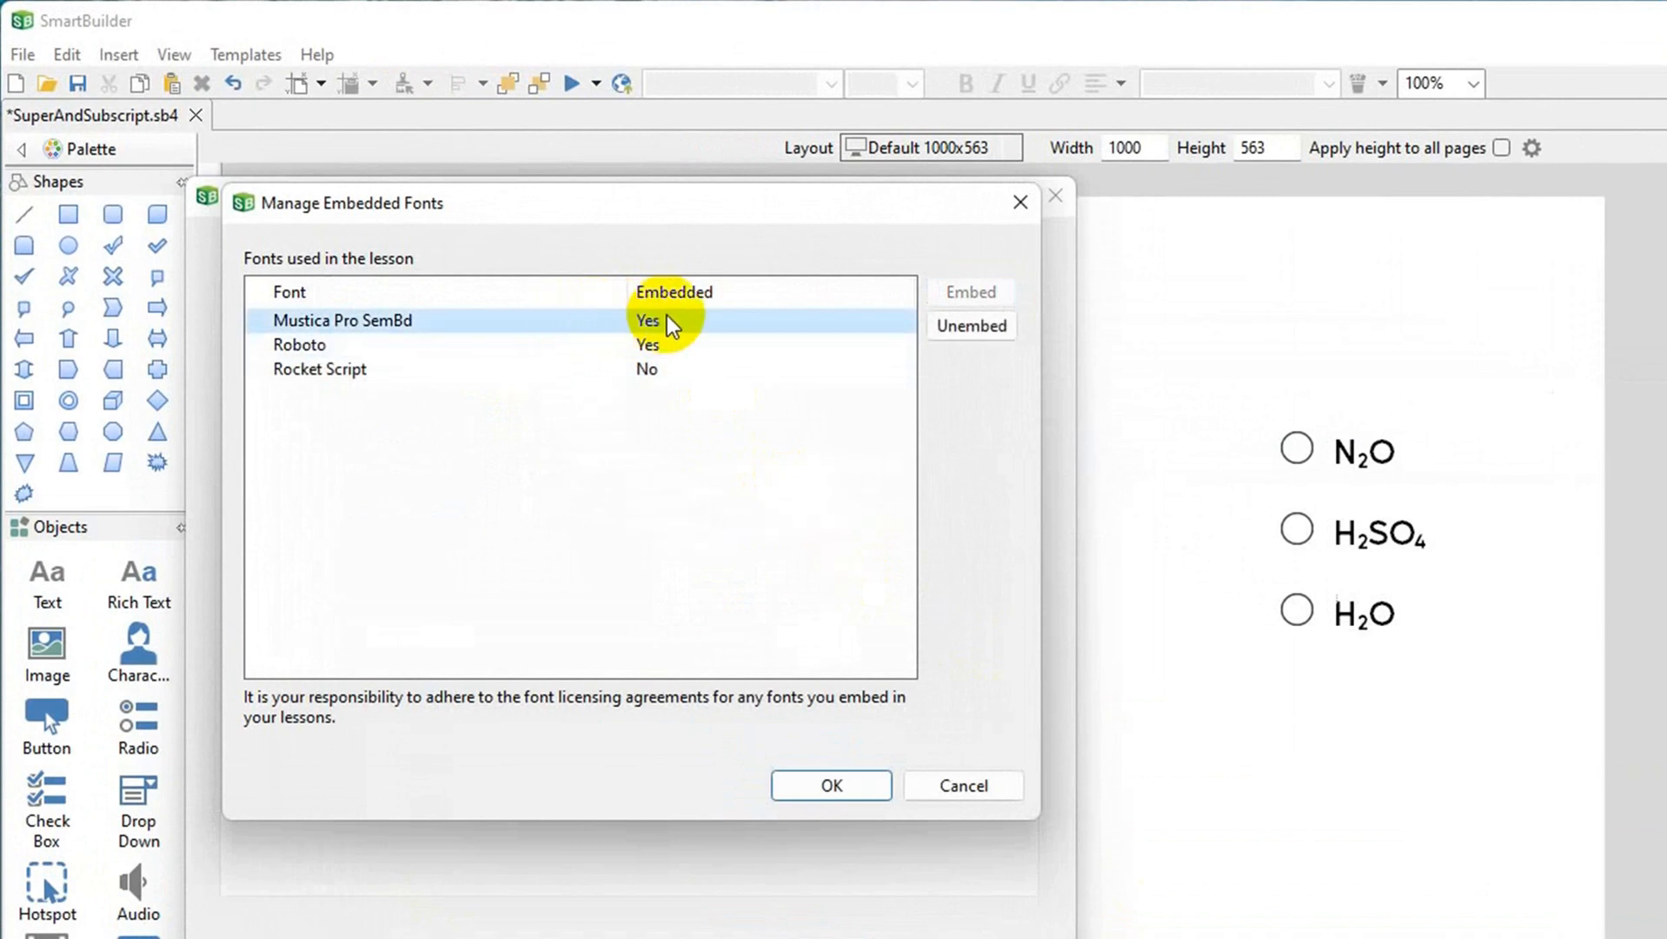
click(832, 781)
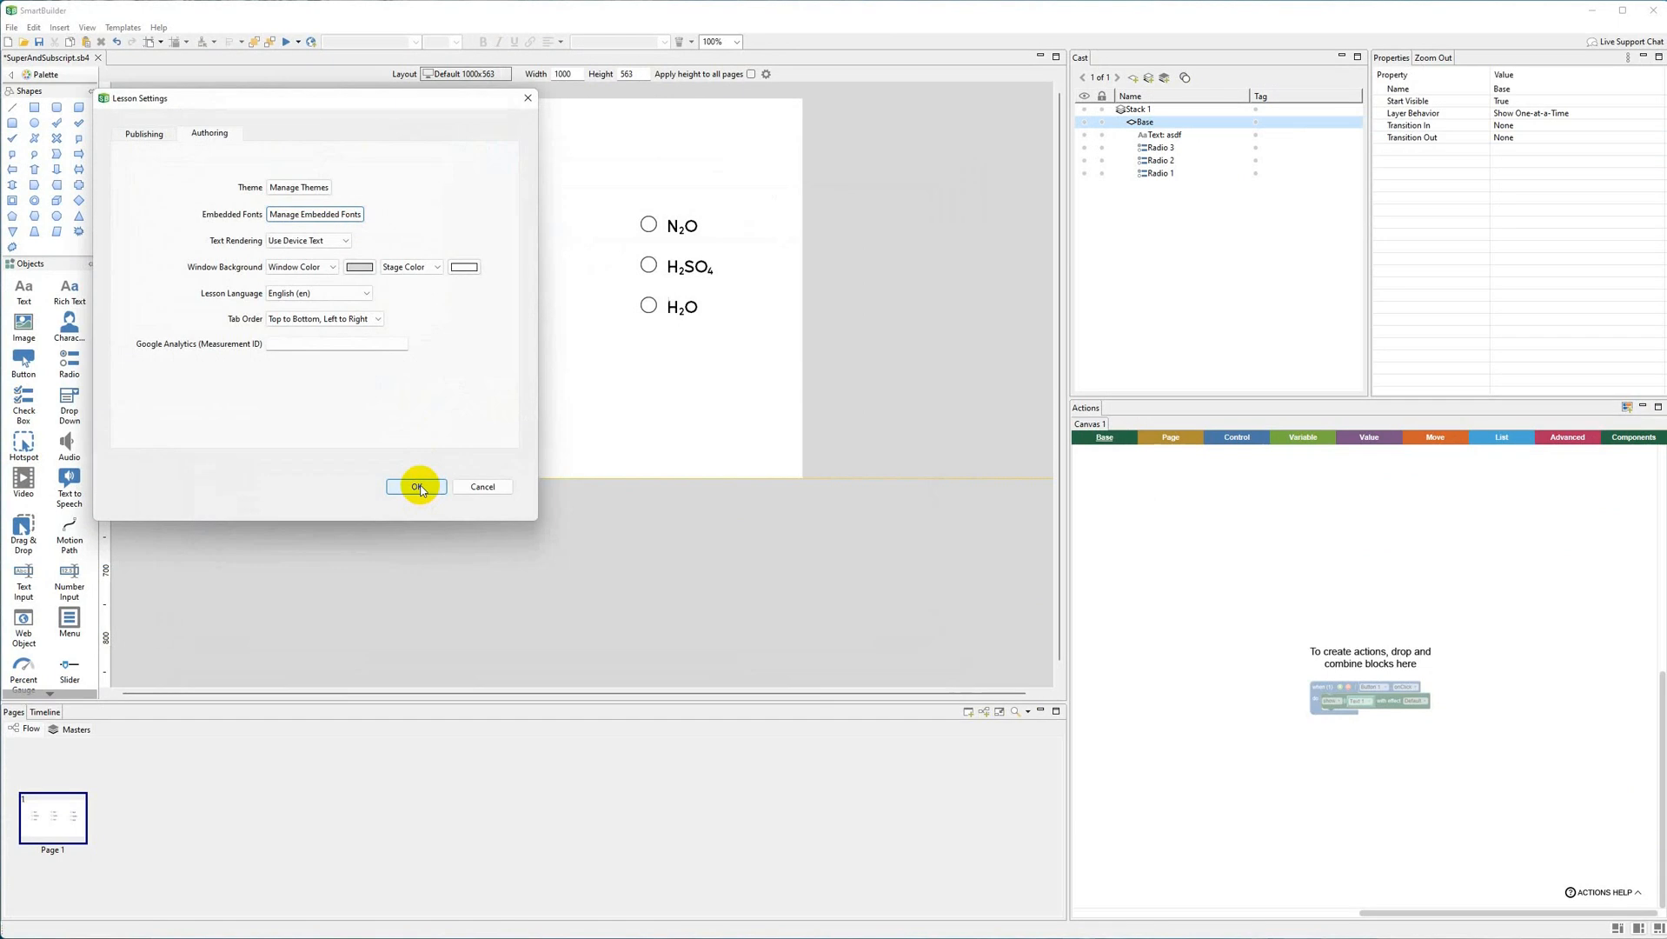
click(418, 487)
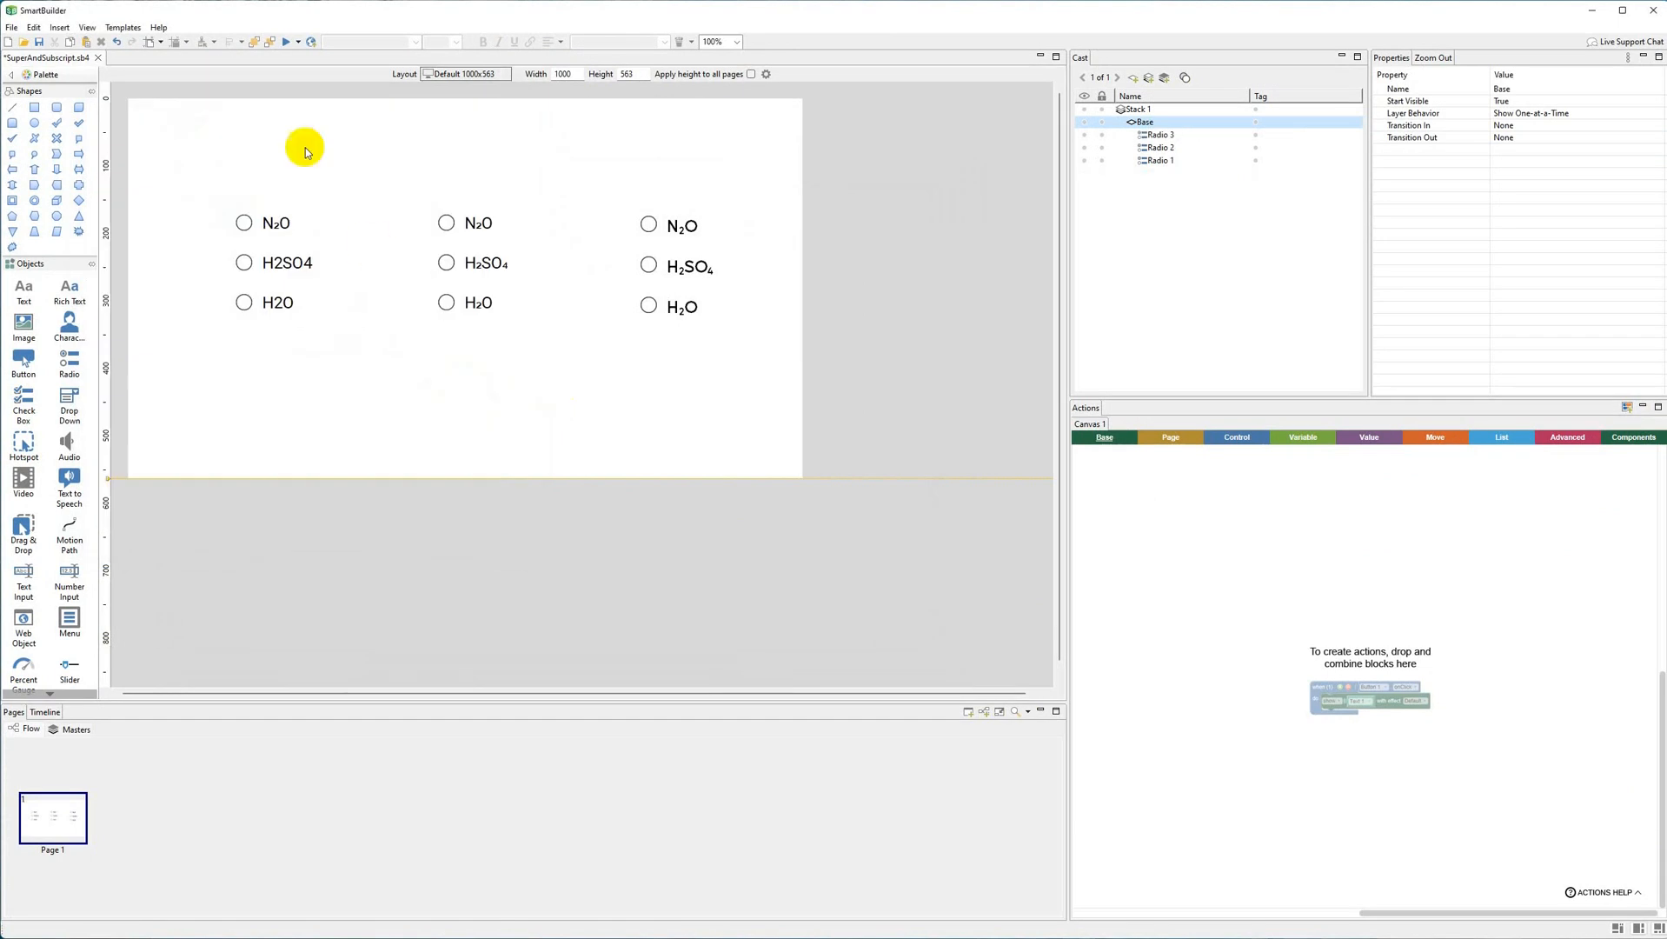
click(285, 43)
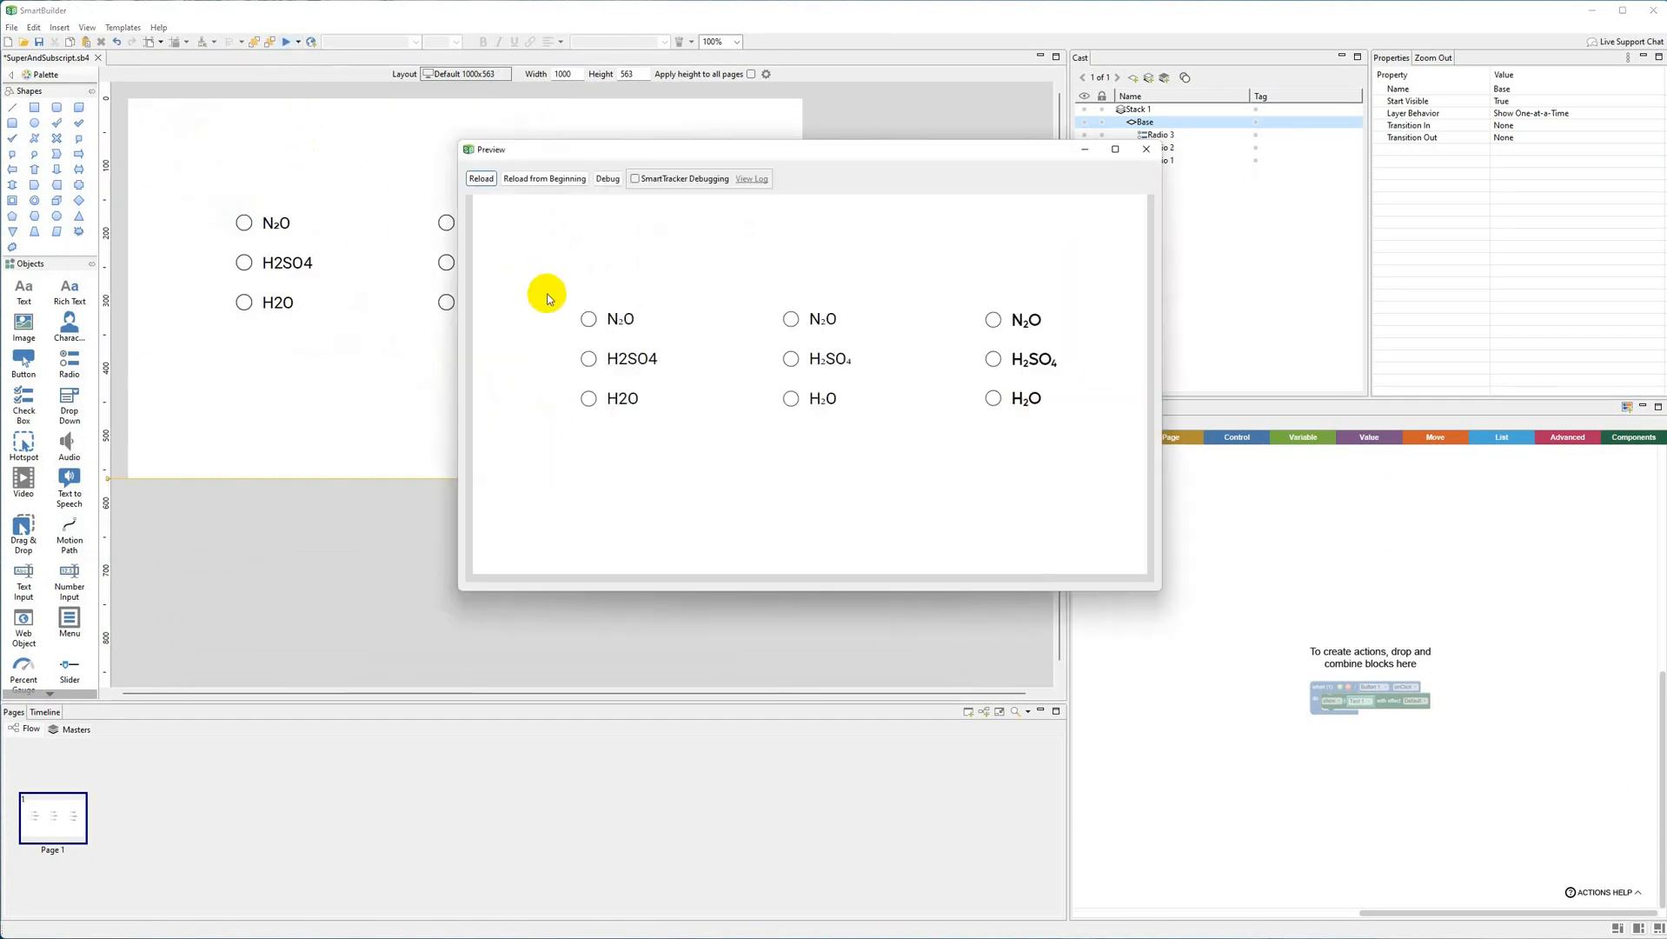